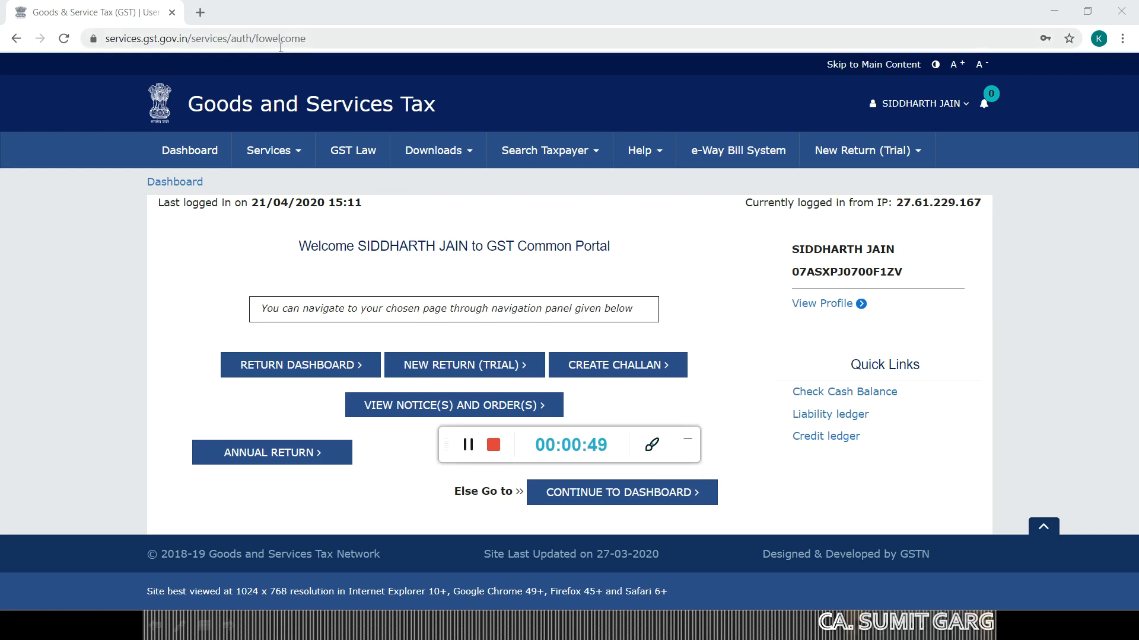
Open the Electronic Cash Ledger and start filing GST PMT-09 for transfer of amount
{"action": "left_click", "coordinate": [288, 153]}
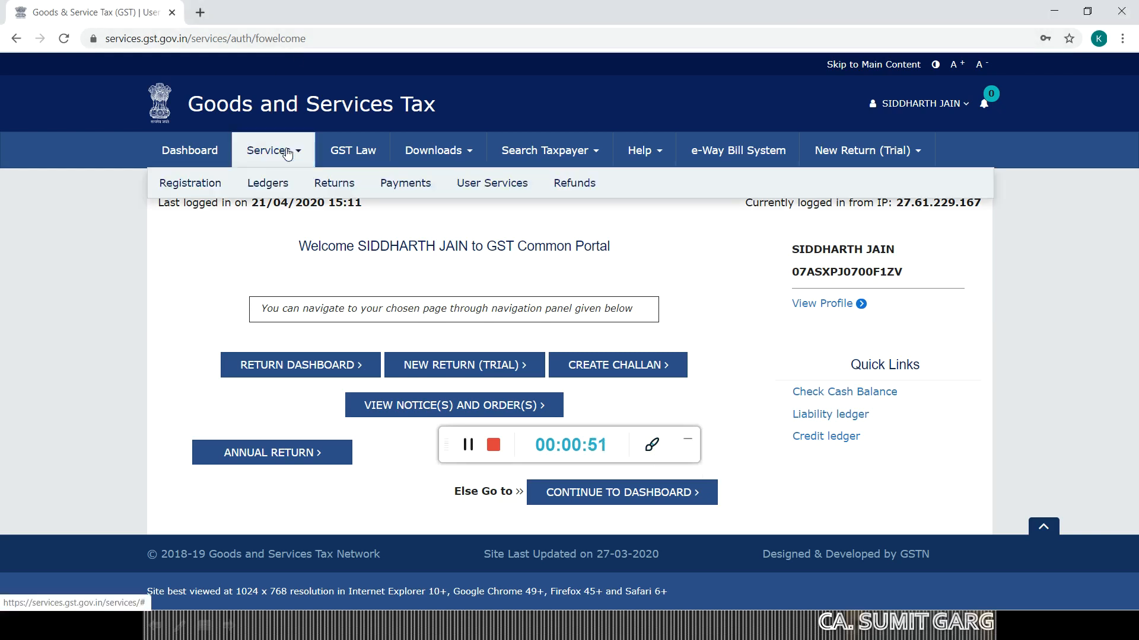
{"action": "mouse_move", "coordinate": [269, 194]}
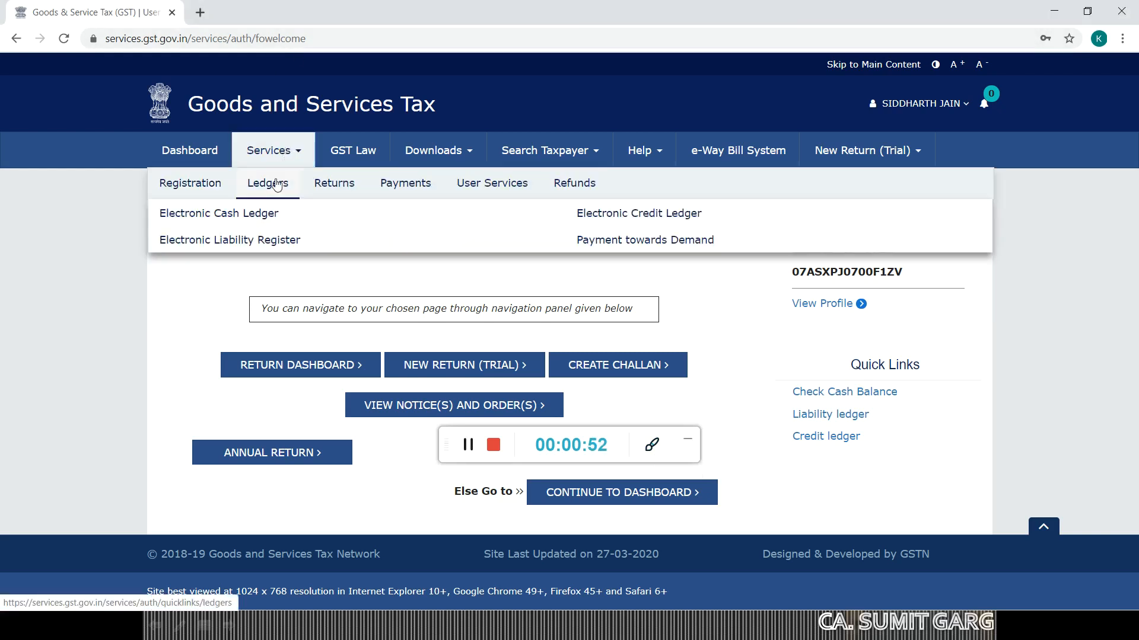
{"action": "left_click", "coordinate": [255, 213]}
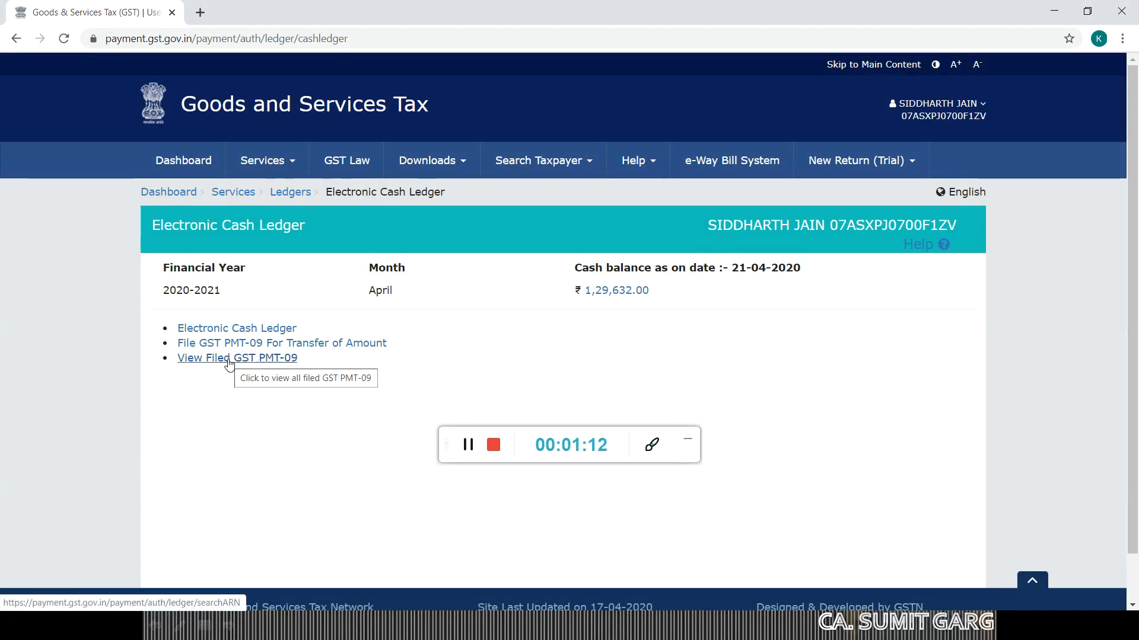
{"action": "left_click", "coordinate": [298, 350]}
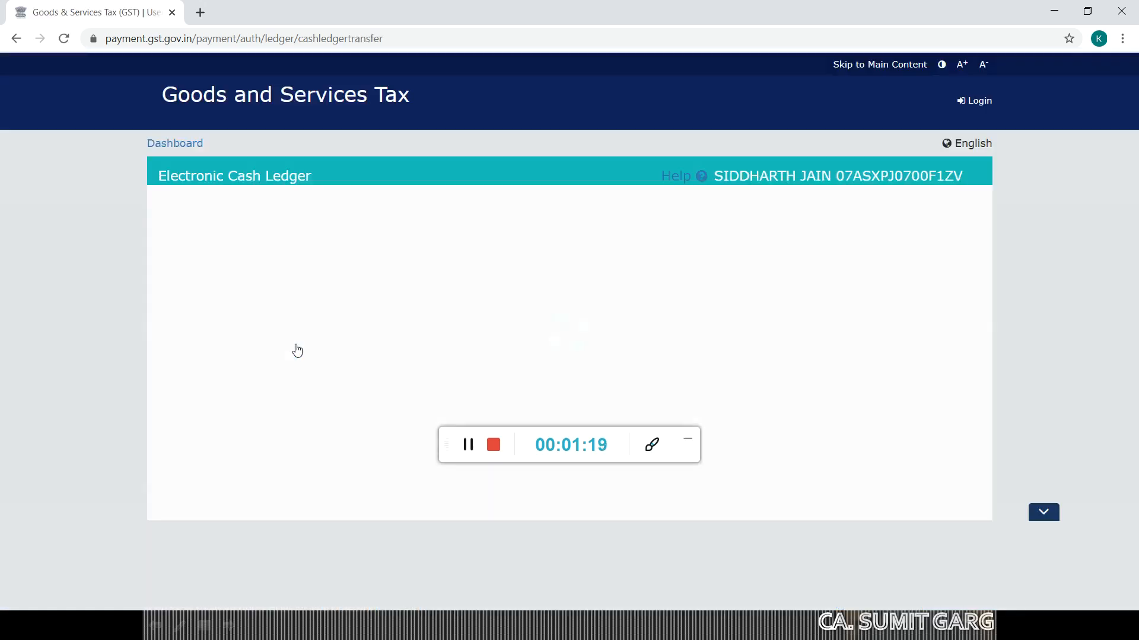
Examine the cash ledger balance available for transfer, the updated balance preview and the Add record table
{"action": "scroll", "coordinate": [297, 350], "scroll_direction": "down", "scroll_amount": 5}
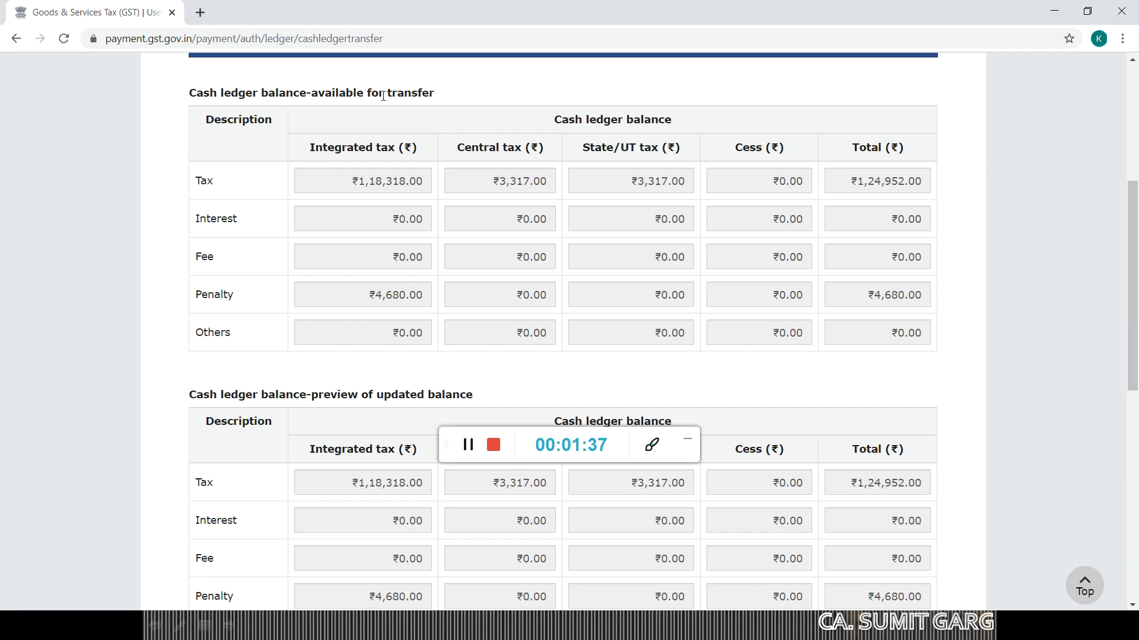
{"action": "scroll", "coordinate": [353, 353], "scroll_direction": "down", "scroll_amount": 2}
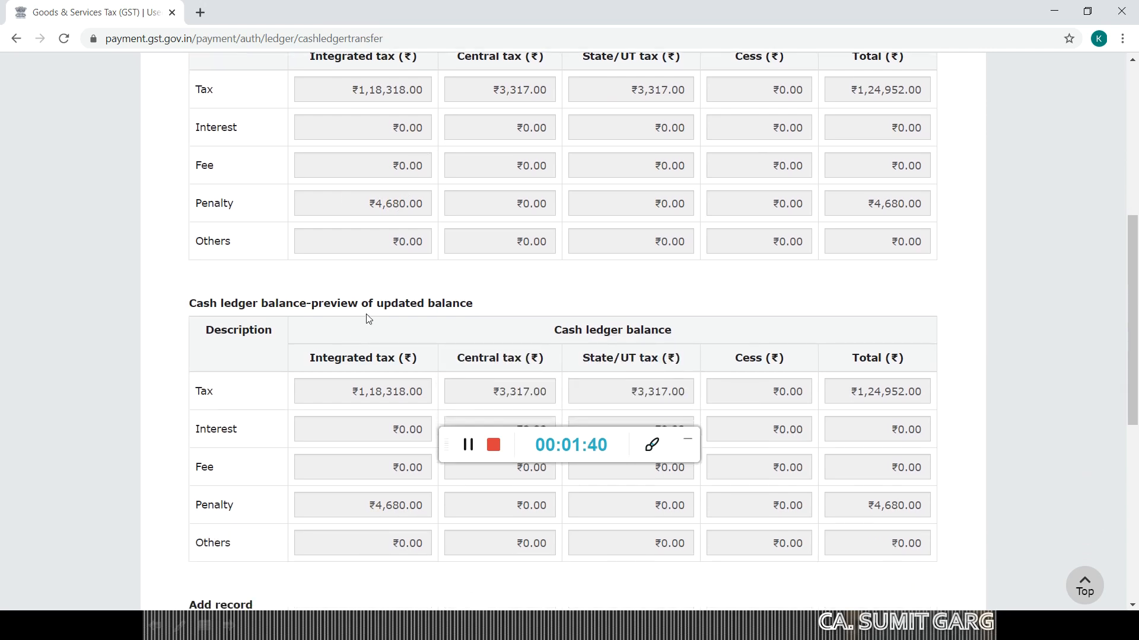
{"action": "scroll", "coordinate": [418, 372], "scroll_direction": "up", "scroll_amount": 2}
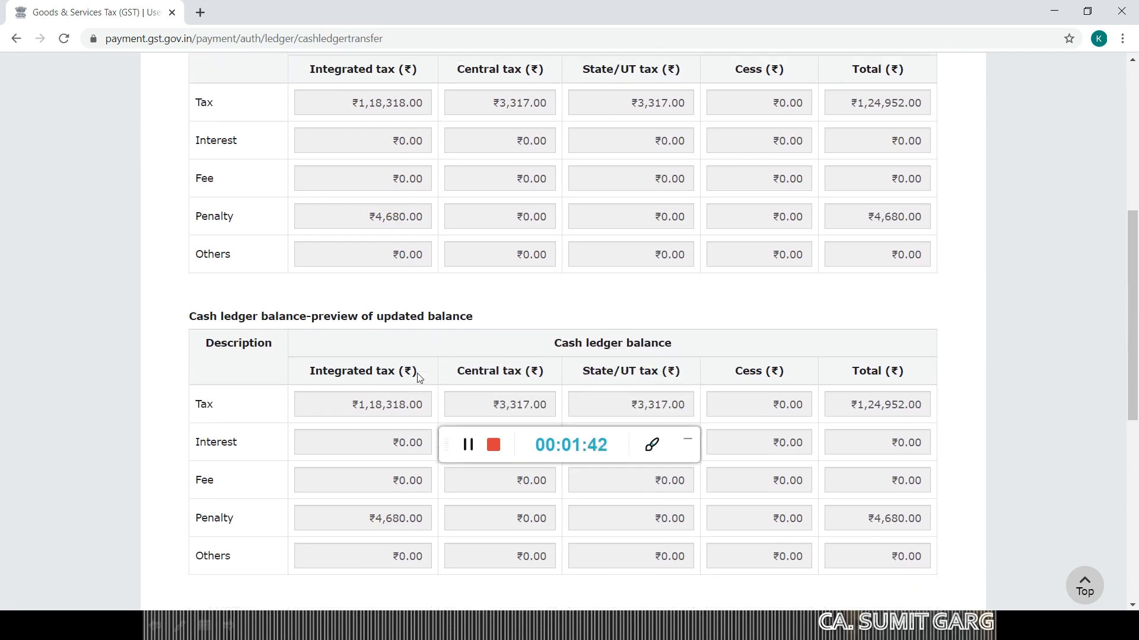
{"action": "scroll", "coordinate": [420, 377], "scroll_direction": "down", "scroll_amount": 5}
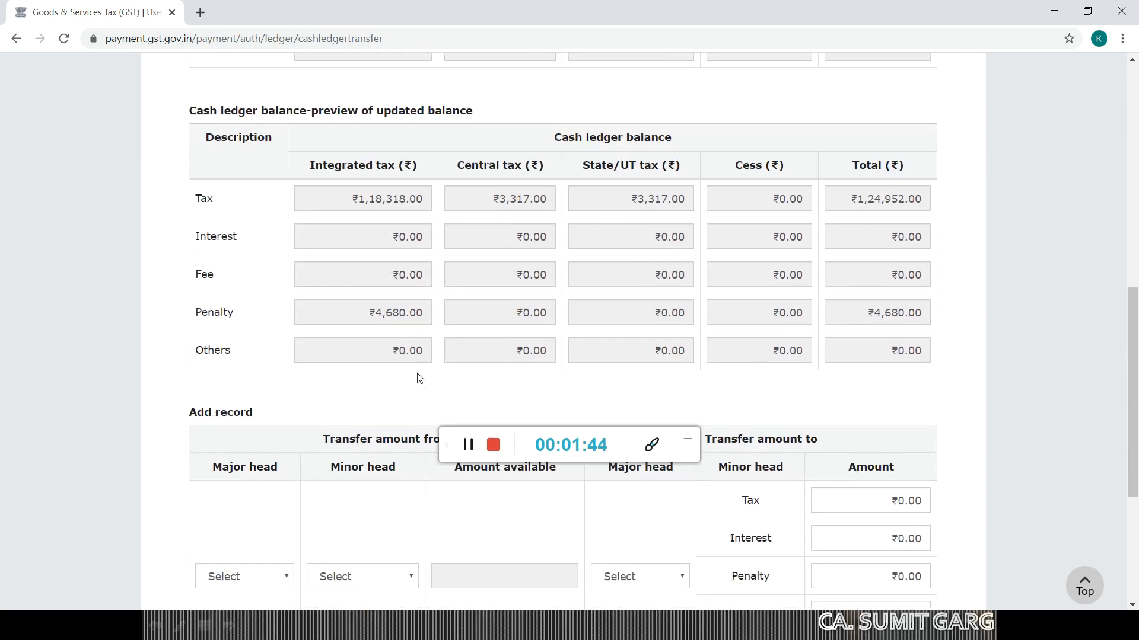
{"action": "scroll", "coordinate": [420, 378], "scroll_direction": "down", "scroll_amount": 4}
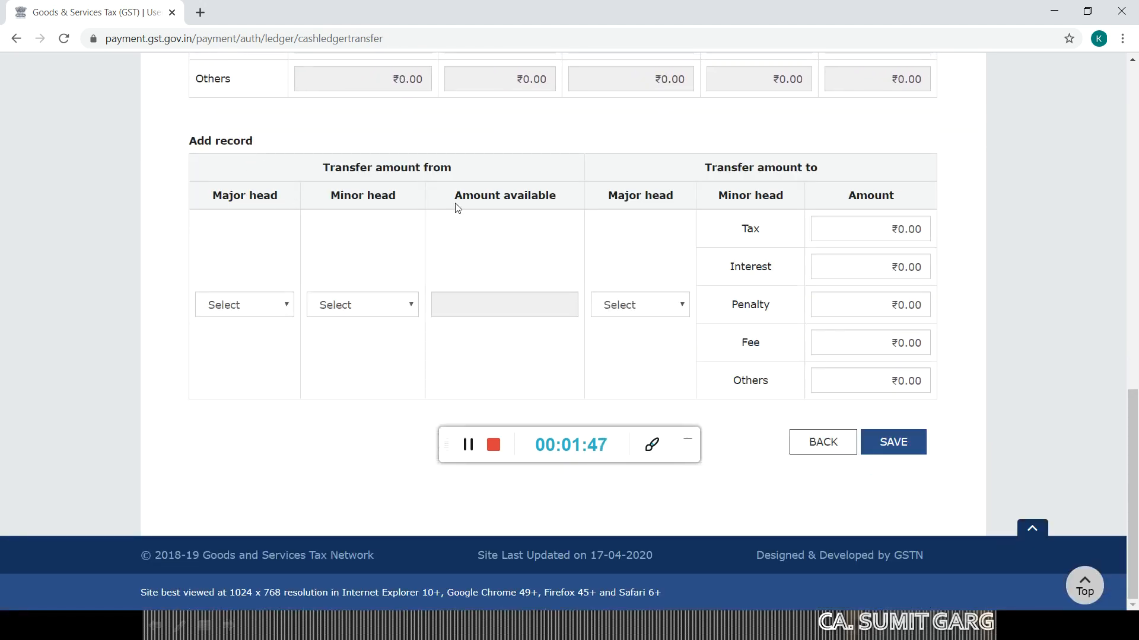
{"action": "scroll", "coordinate": [457, 208], "scroll_direction": "up", "scroll_amount": 2}
{"action": "scroll", "coordinate": [457, 207], "scroll_direction": "up", "scroll_amount": 3}
{"action": "scroll", "coordinate": [457, 208], "scroll_direction": "down", "scroll_amount": 4}
Set the transfer source to IGST with minor head Tax and the destination to IGST, and try to edit the Tax amount
{"action": "left_click", "coordinate": [268, 312]}
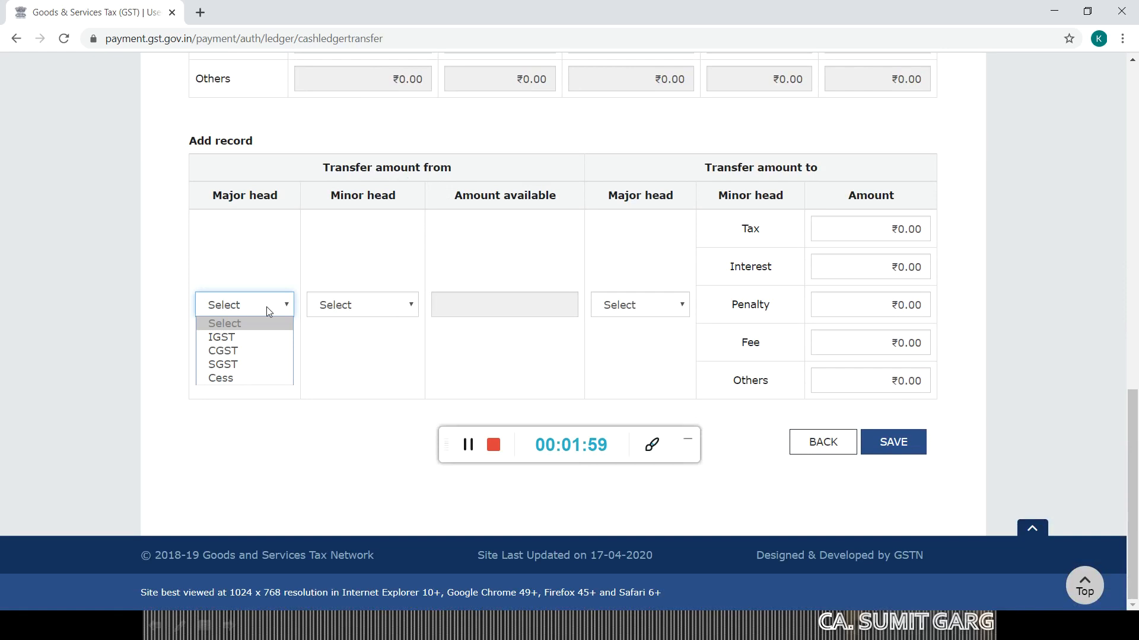
{"action": "left_click", "coordinate": [254, 337]}
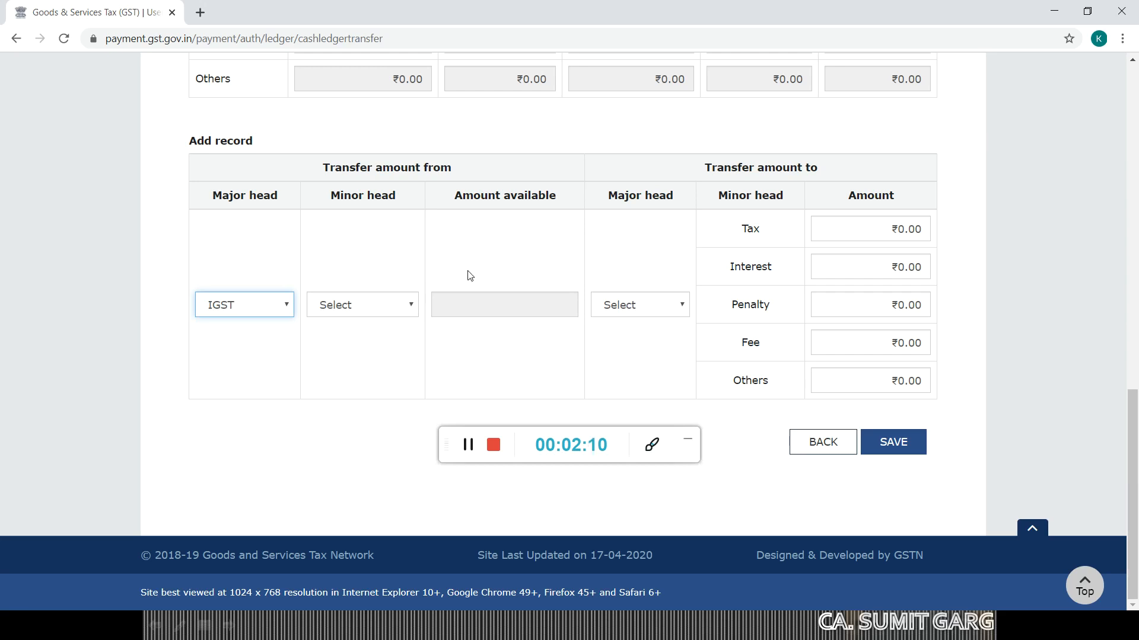
{"action": "left_click", "coordinate": [644, 310]}
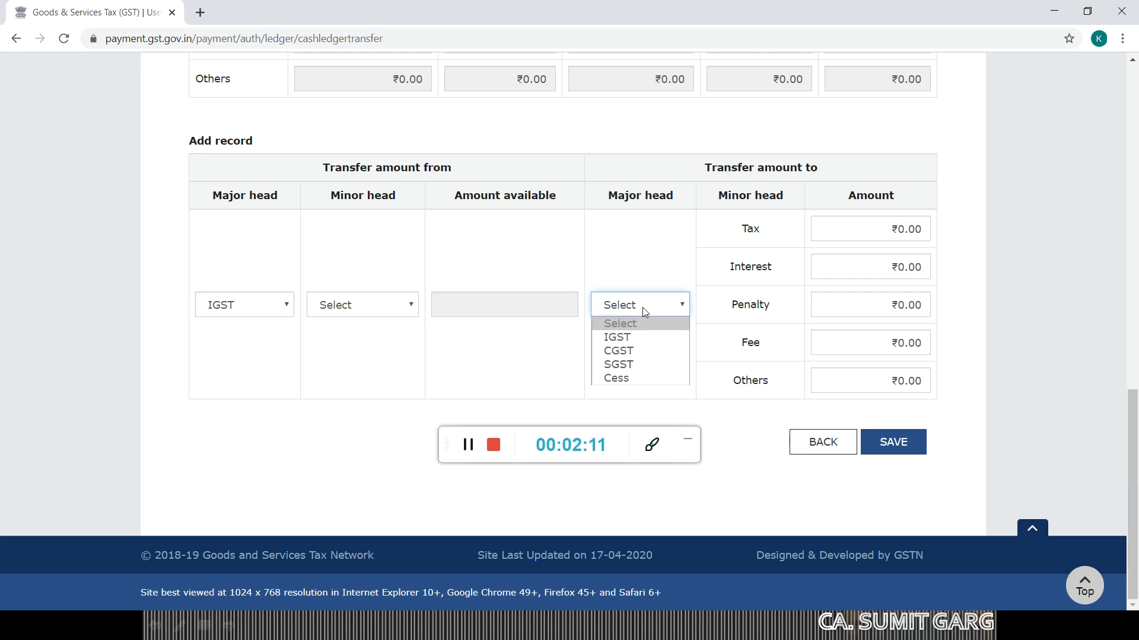
{"action": "left_click", "coordinate": [645, 338]}
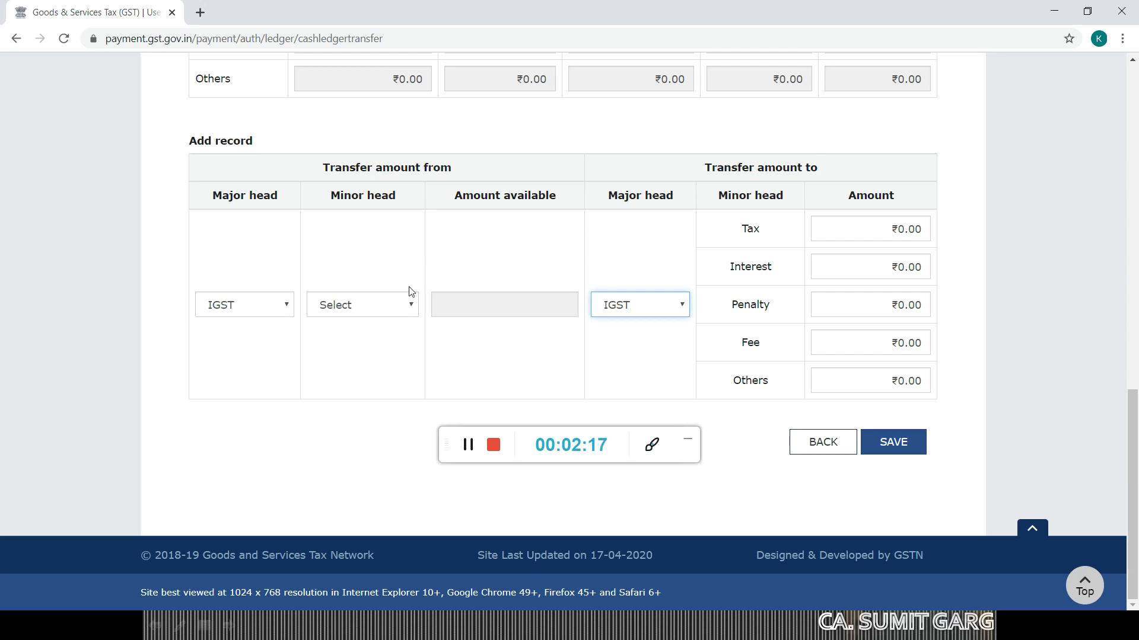
{"action": "left_click", "coordinate": [376, 307]}
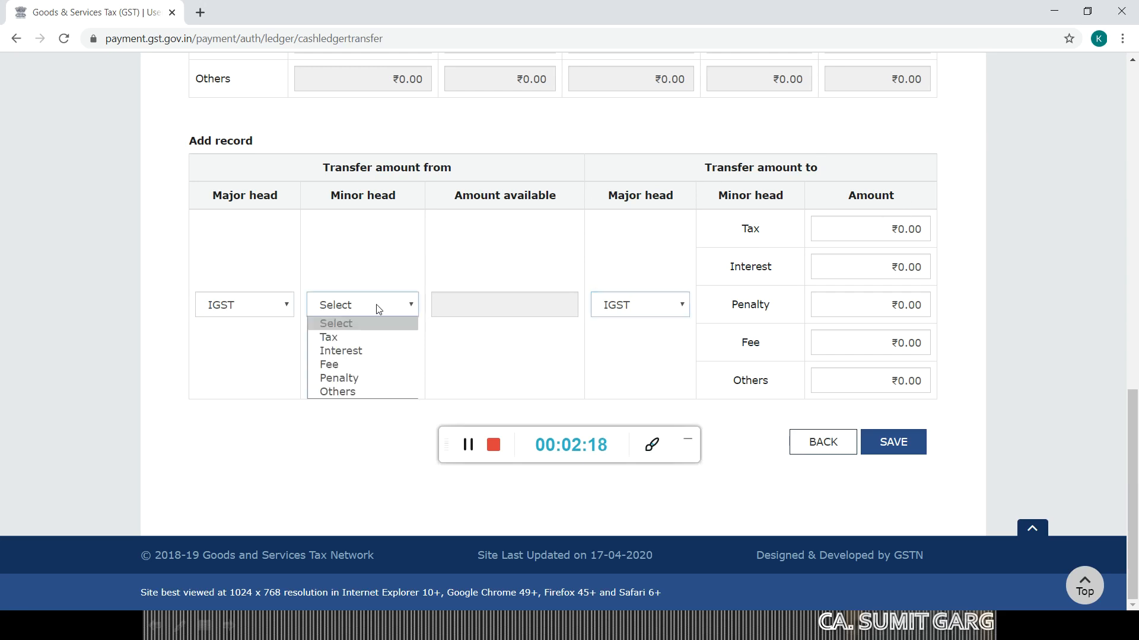
{"action": "left_click", "coordinate": [366, 337]}
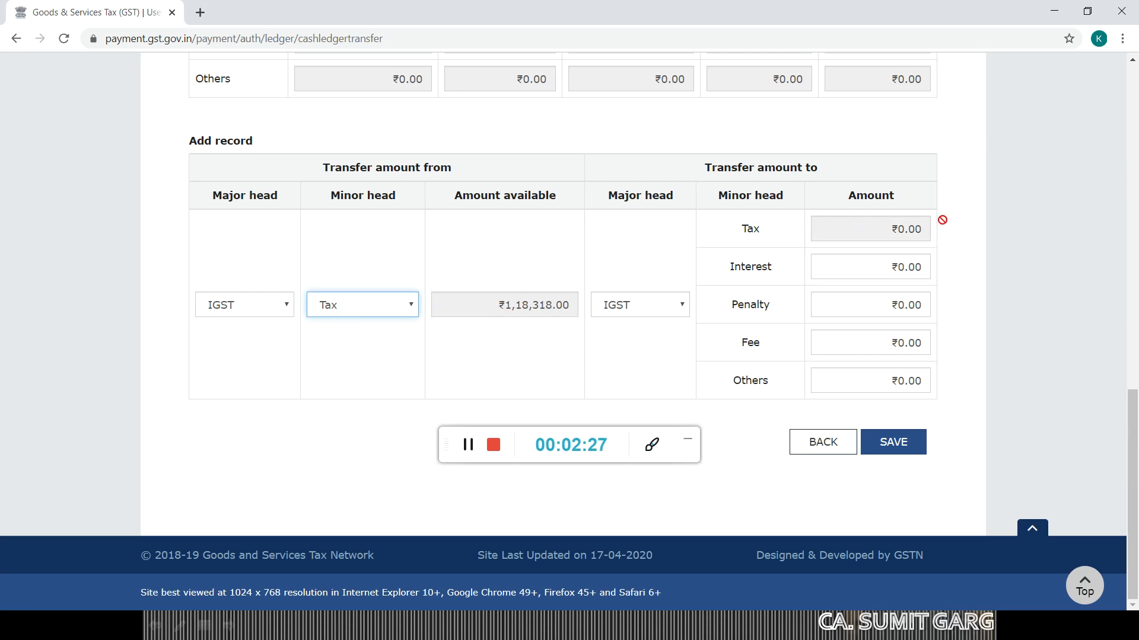
{"action": "double_click", "coordinate": [880, 233]}
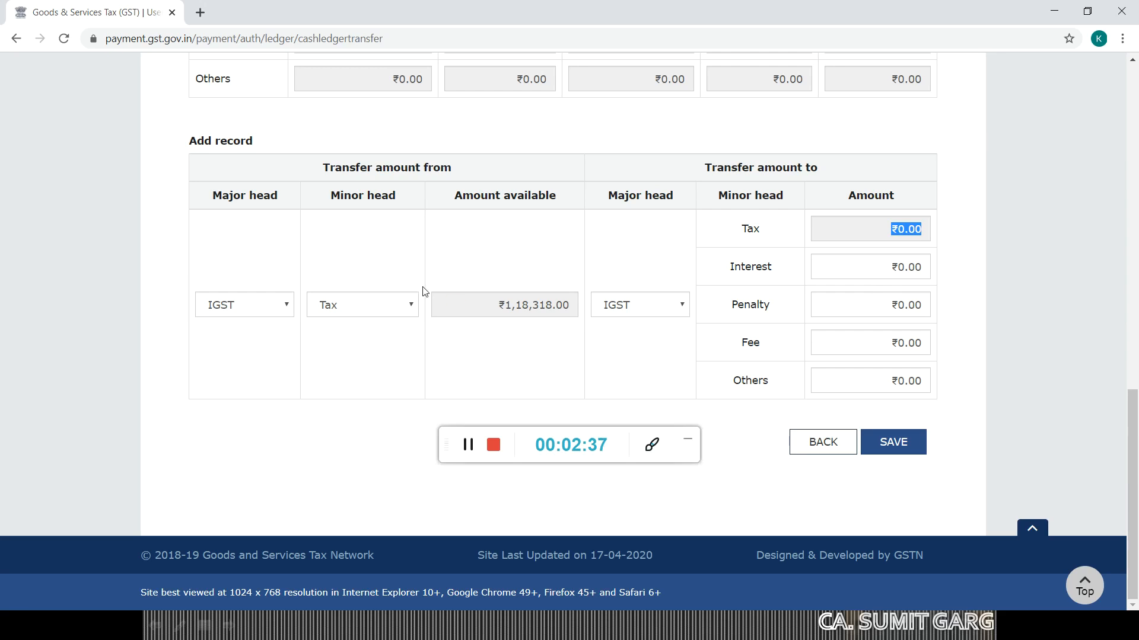
Change the source minor head to Penalty and try to edit the destination's Penalty amount
{"action": "left_click", "coordinate": [401, 306]}
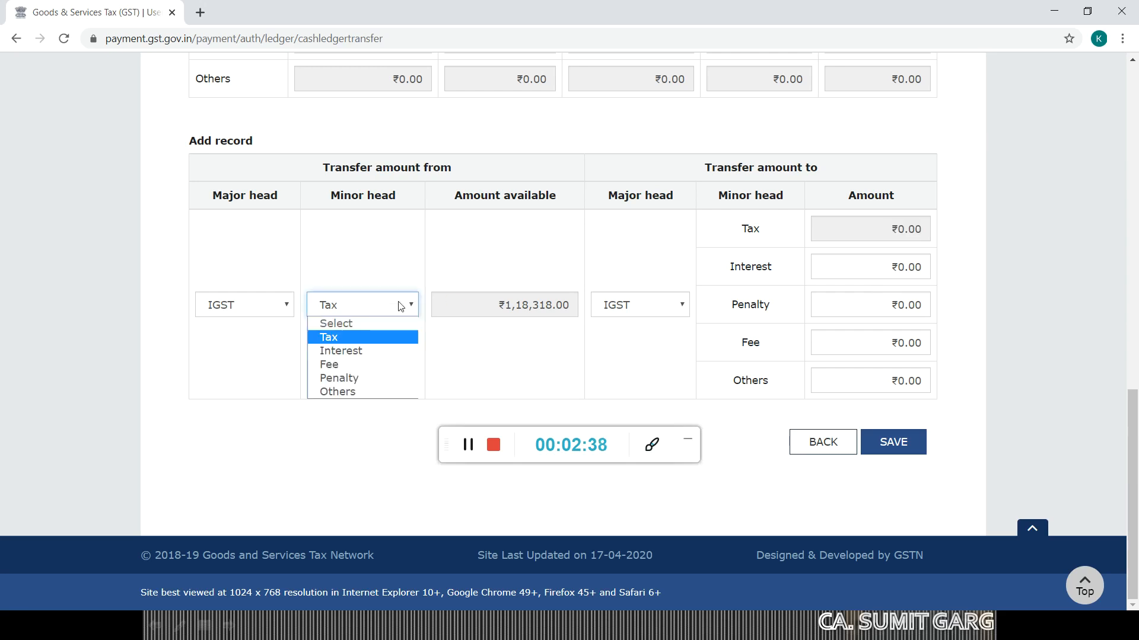
{"action": "left_click", "coordinate": [377, 377]}
{"action": "left_click", "coordinate": [891, 306]}
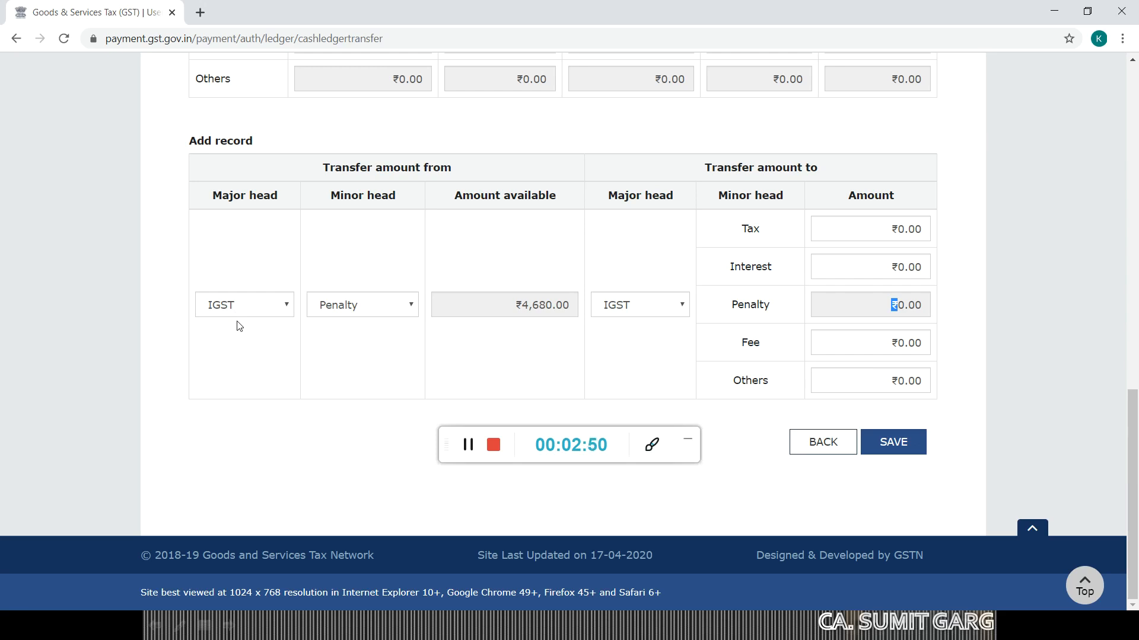
Change the destination major head to CGST and try the Penalty amount field without entering a value
{"action": "left_click", "coordinate": [662, 310]}
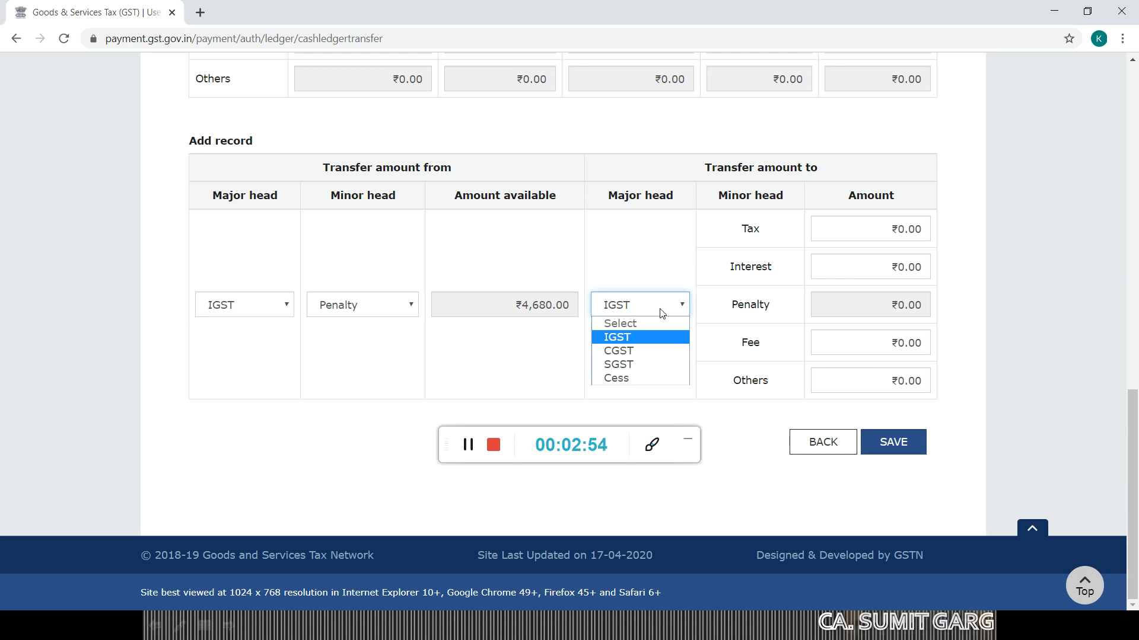
{"action": "left_click", "coordinate": [660, 352]}
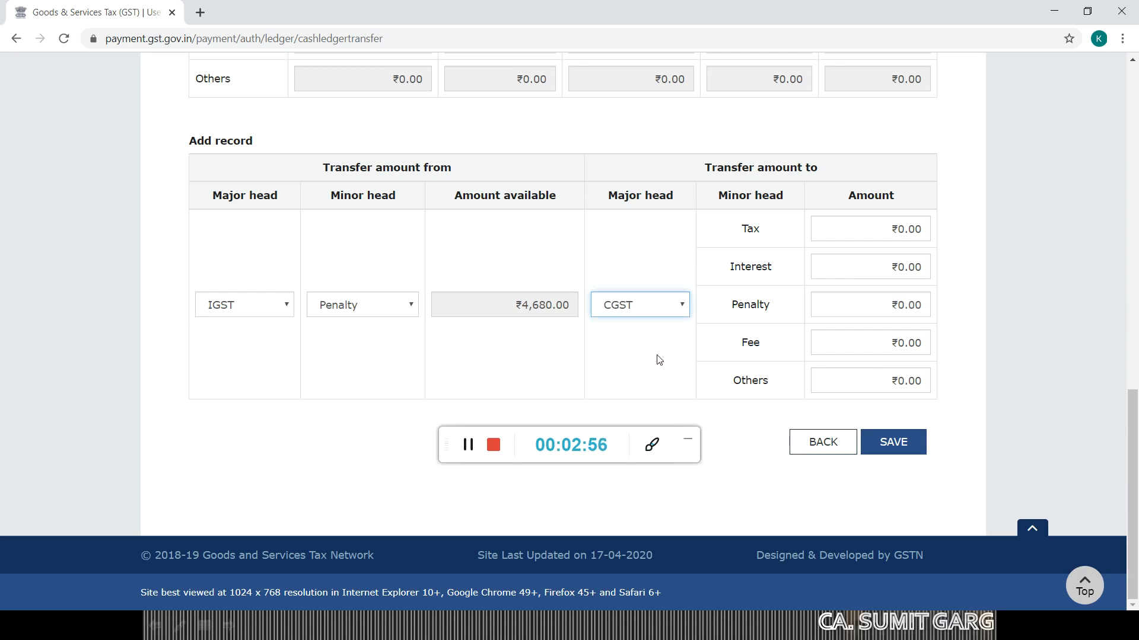
{"action": "left_click", "coordinate": [663, 359]}
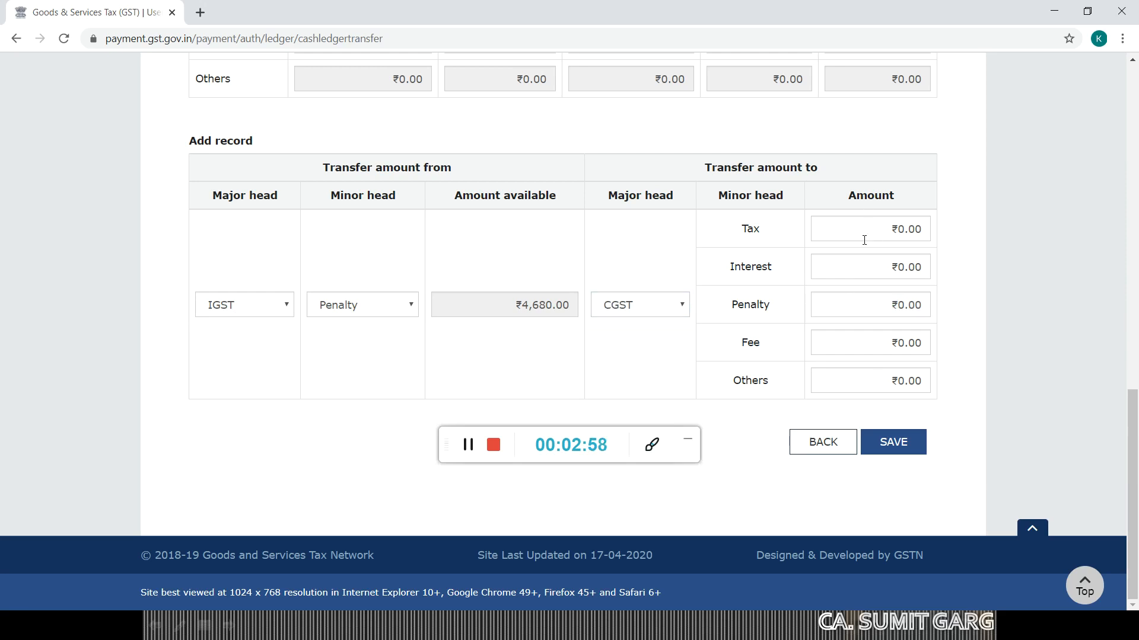
{"action": "left_click", "coordinate": [857, 301]}
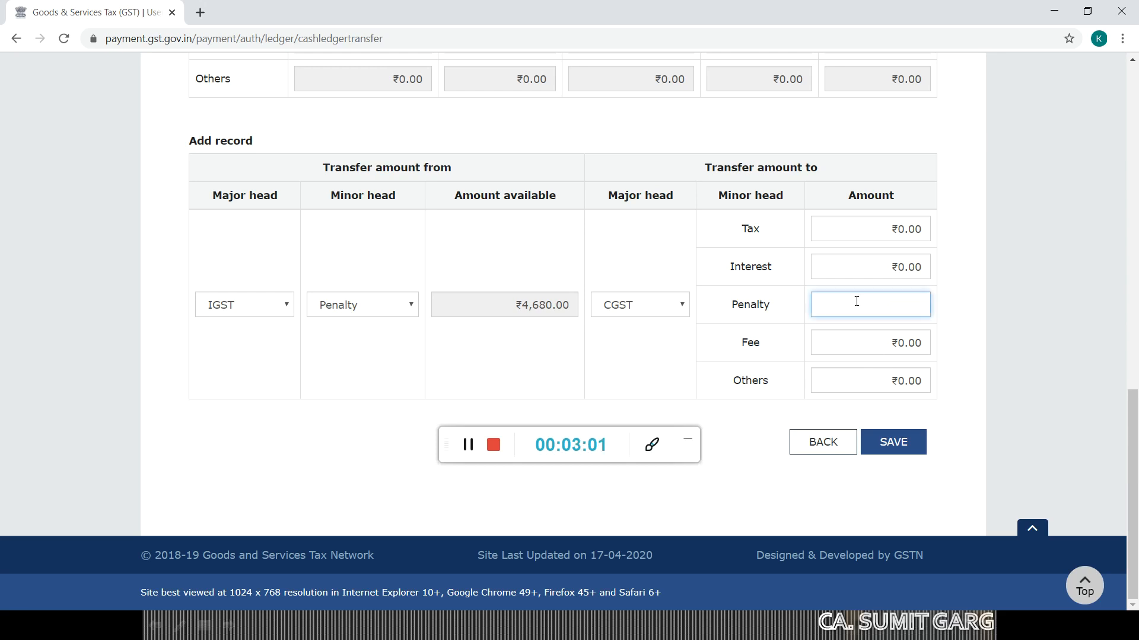
{"action": "left_click", "coordinate": [771, 292]}
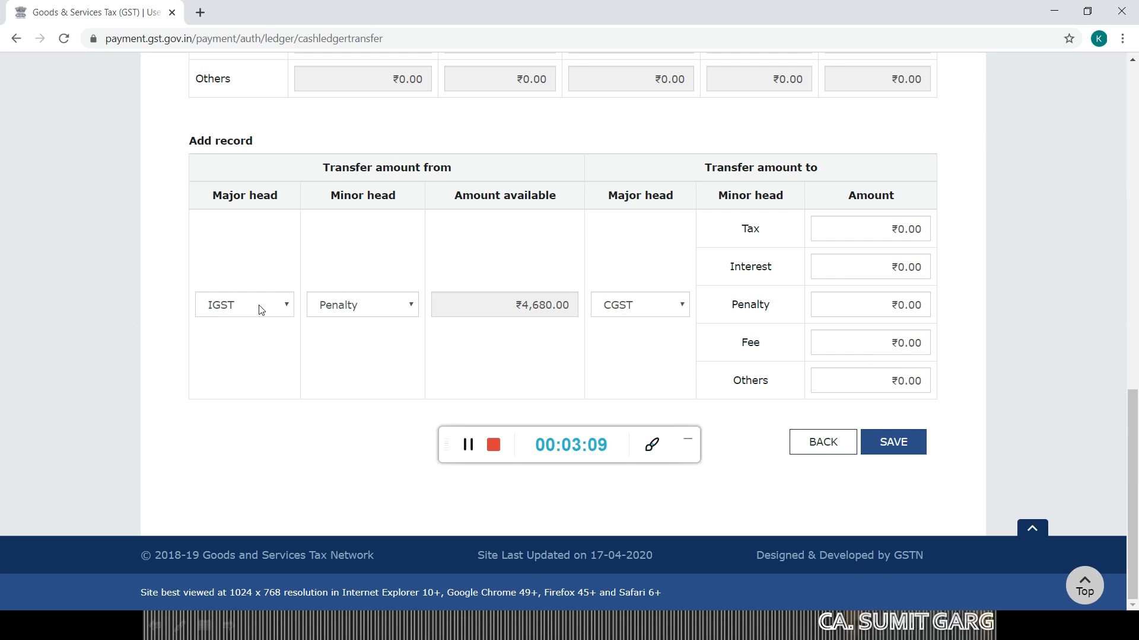
Change the destination major head to SGST for the IGST penalty transfer
{"action": "left_click", "coordinate": [636, 312]}
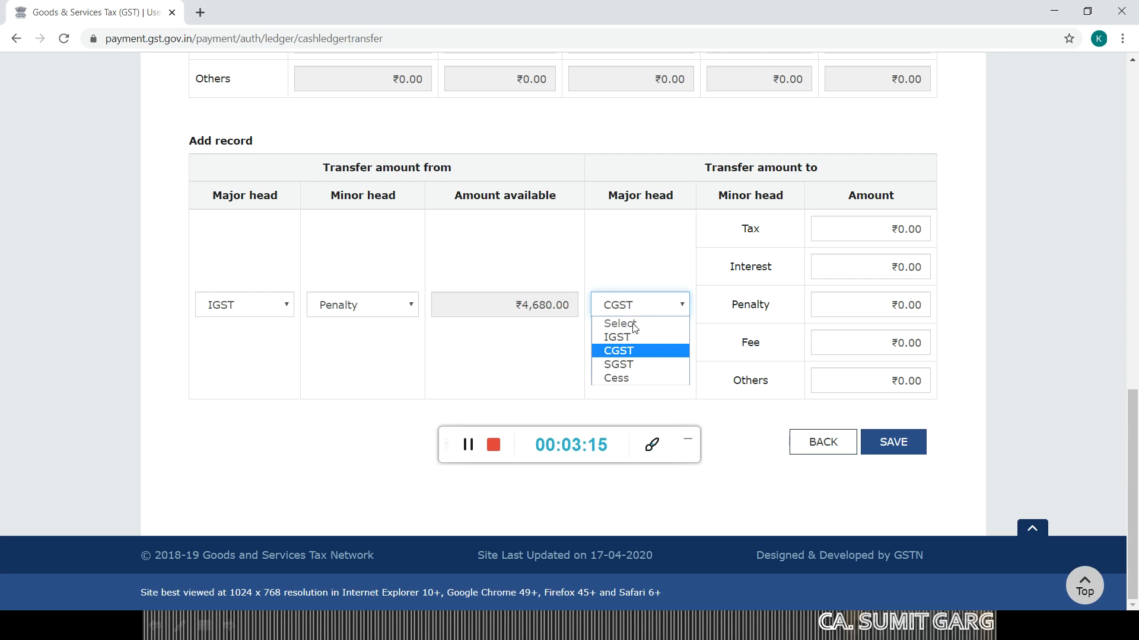
{"action": "left_click", "coordinate": [634, 367]}
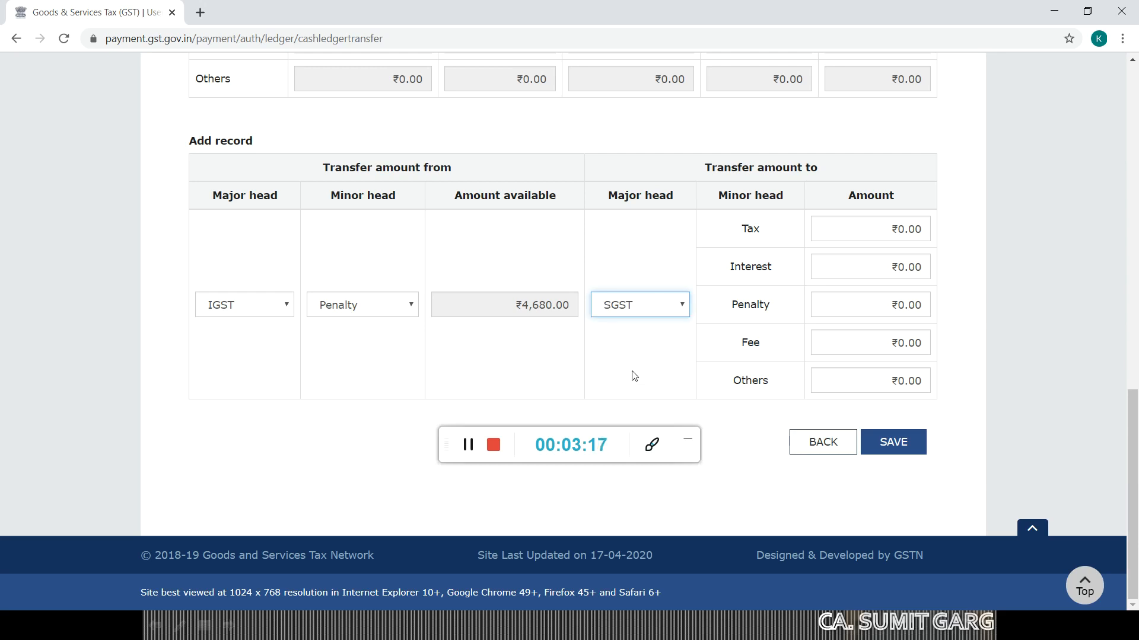
{"action": "double_click", "coordinate": [632, 371]}
Set the transfer source to CGST with minor head Tax and the destination major head to IGST
{"action": "left_click", "coordinate": [253, 297]}
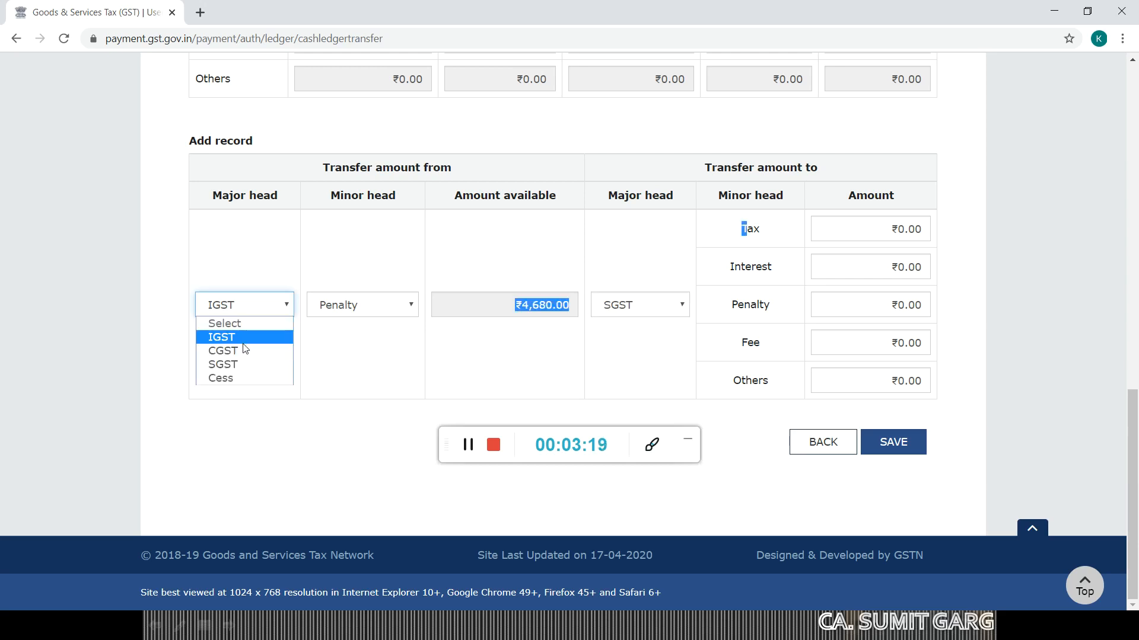
{"action": "left_click", "coordinate": [245, 349]}
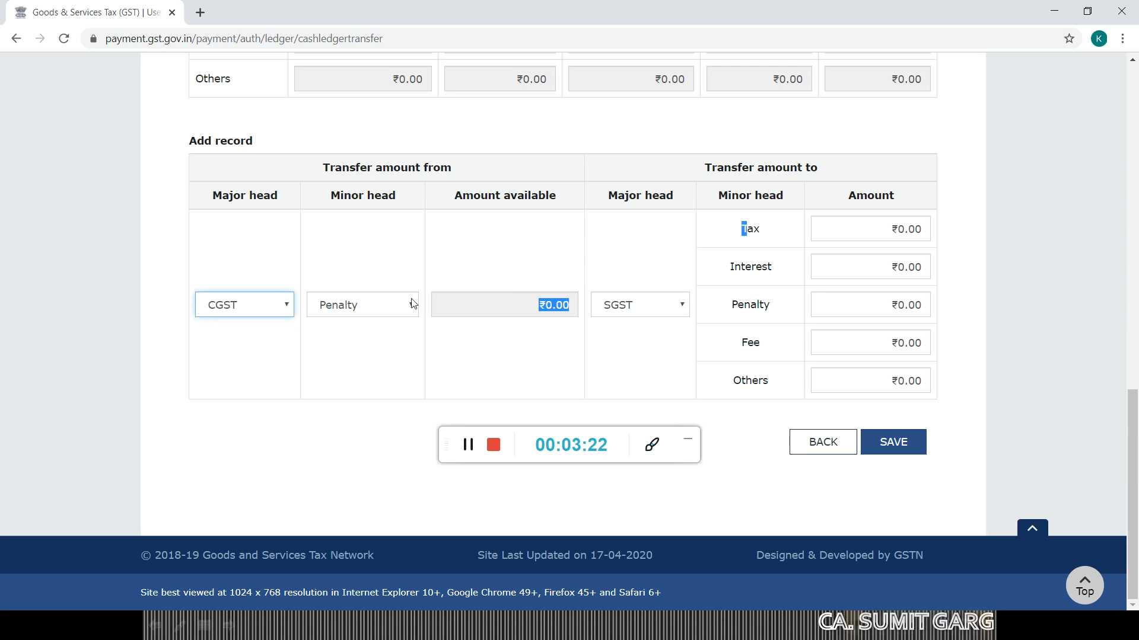
{"action": "left_click", "coordinate": [390, 304]}
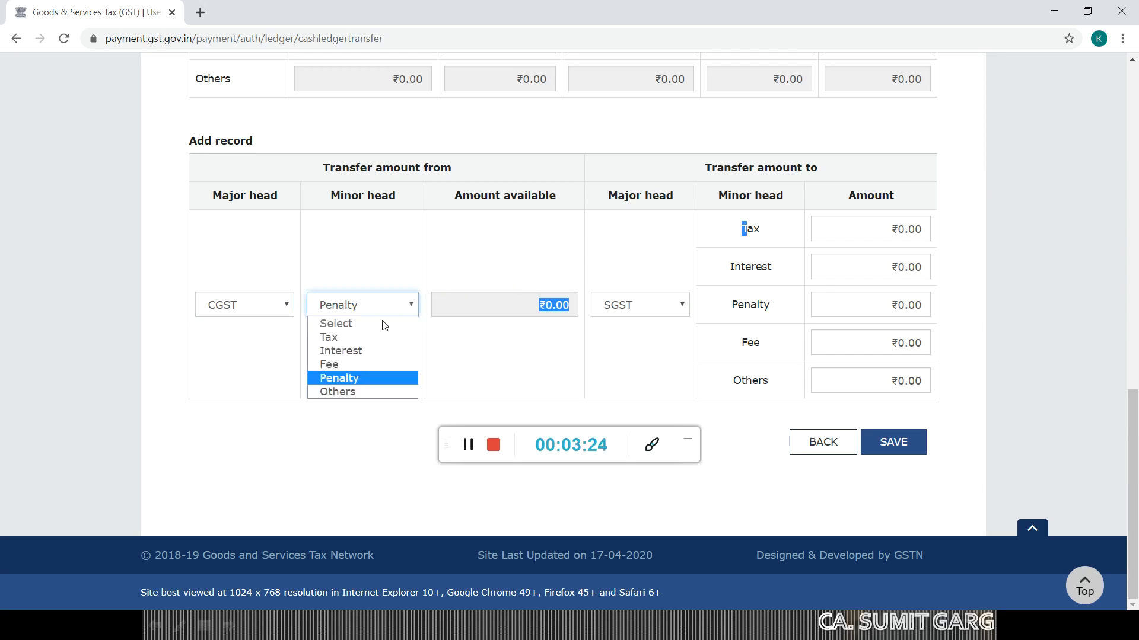
{"action": "left_click", "coordinate": [380, 345]}
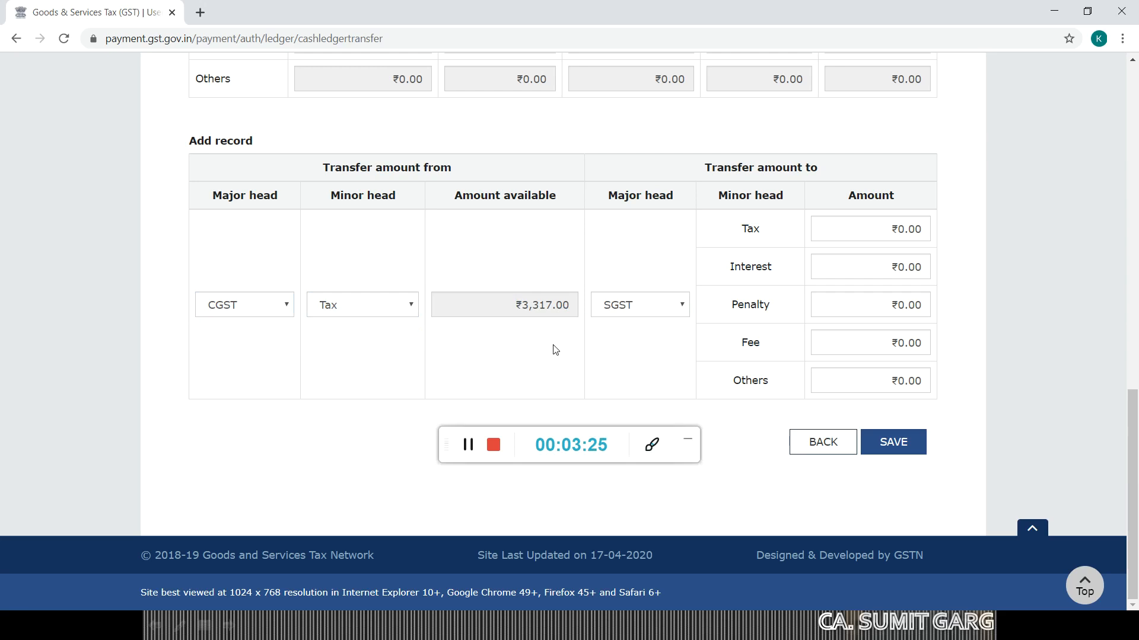
{"action": "left_click", "coordinate": [635, 321]}
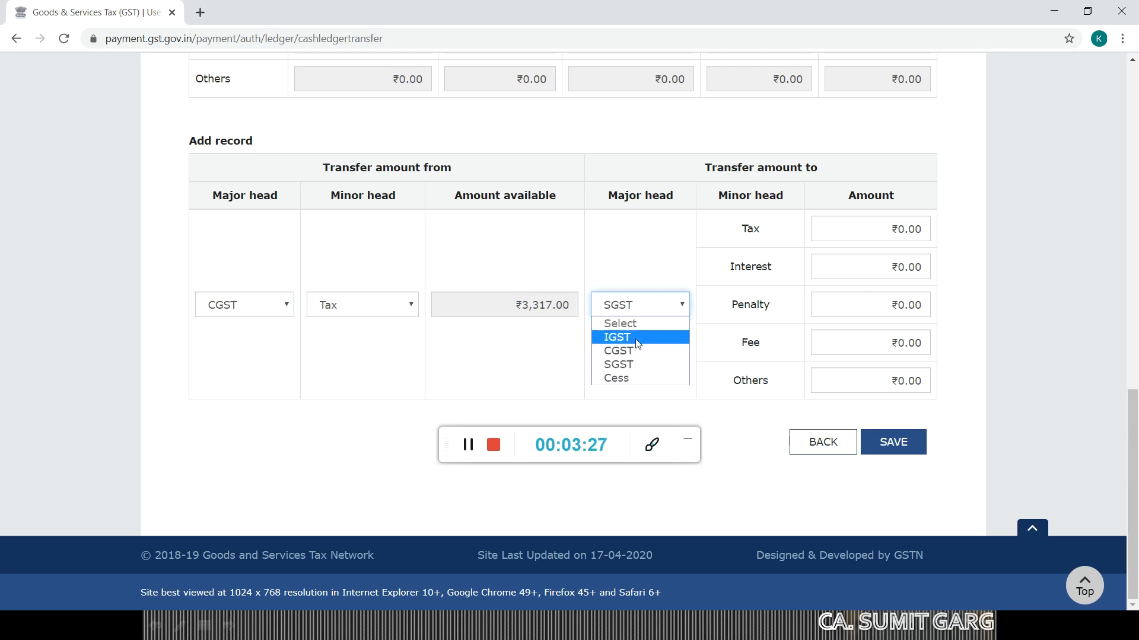
{"action": "left_click", "coordinate": [635, 335]}
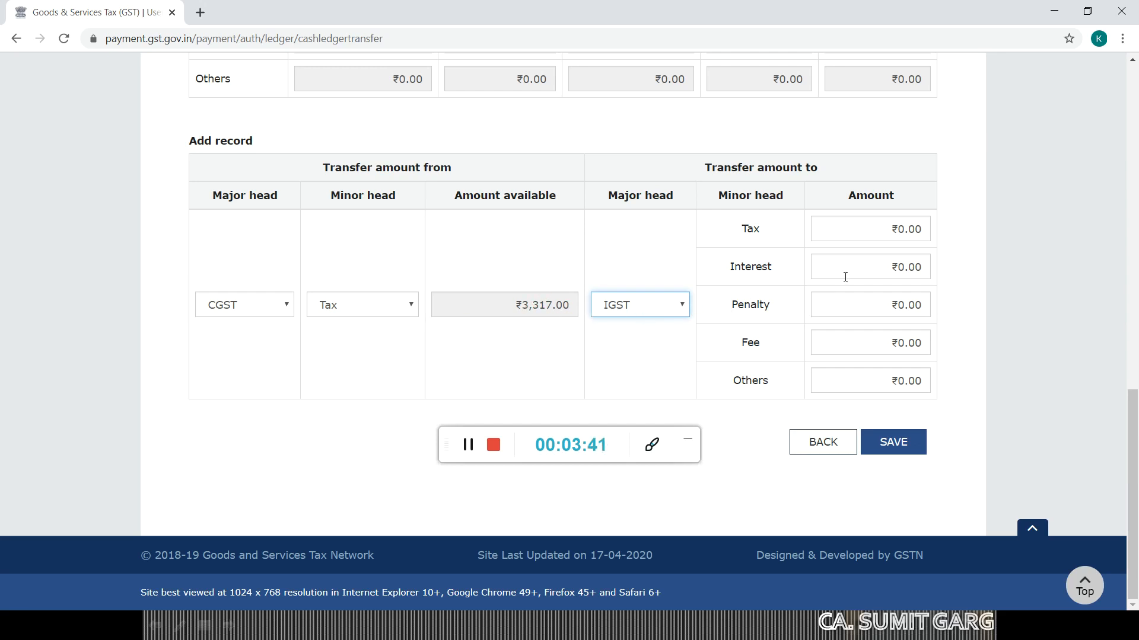
Enter 17 as the destination's Tax amount, save the transfer record and confirm the transfer
{"action": "left_click", "coordinate": [849, 238]}
{"action": "type", "text": "17"}
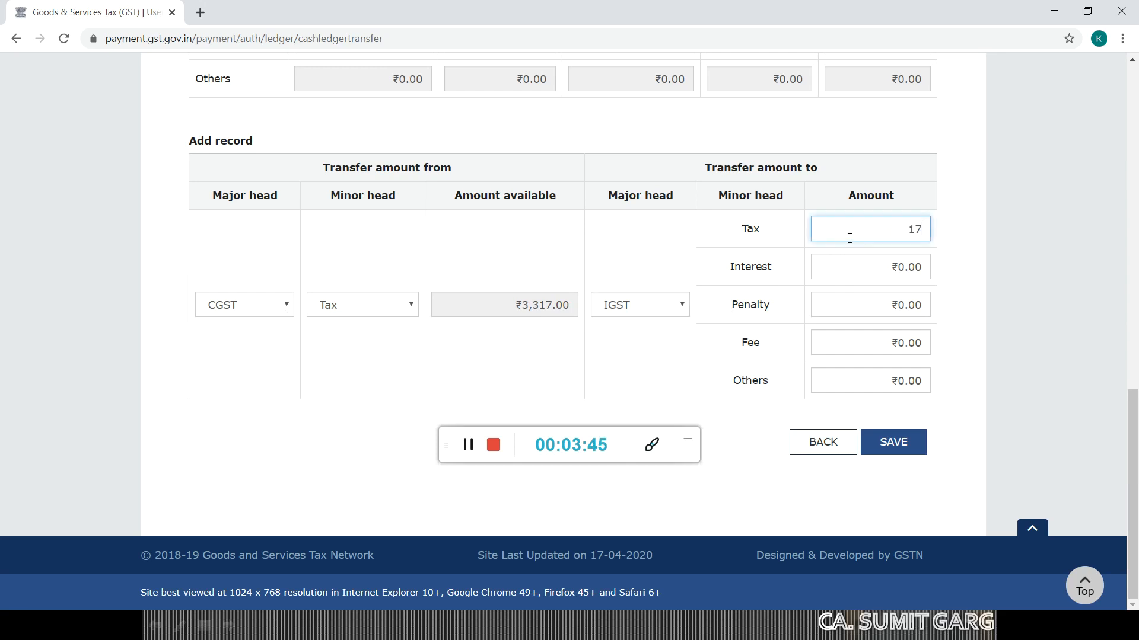
{"action": "left_click", "coordinate": [1010, 257]}
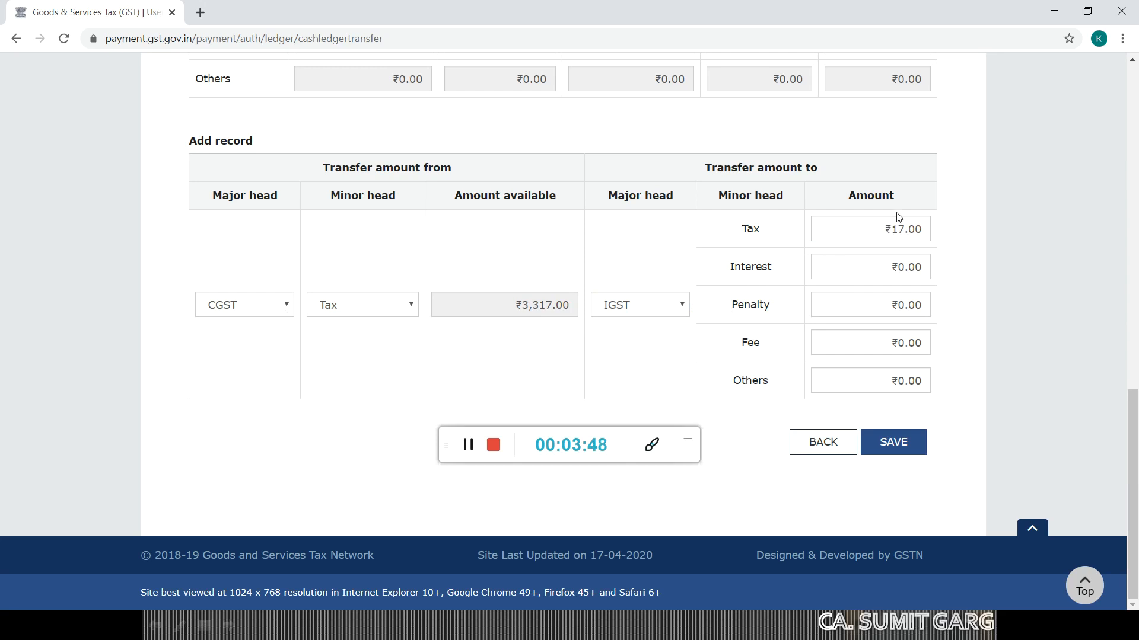
{"action": "left_click", "coordinate": [899, 446]}
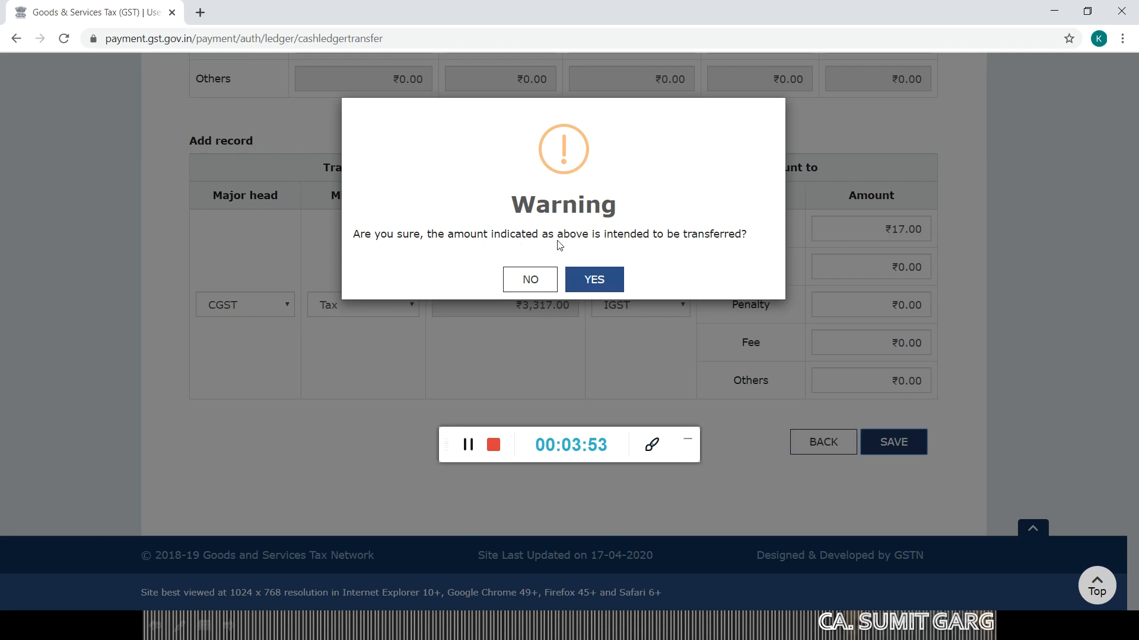
{"action": "left_click", "coordinate": [607, 281]}
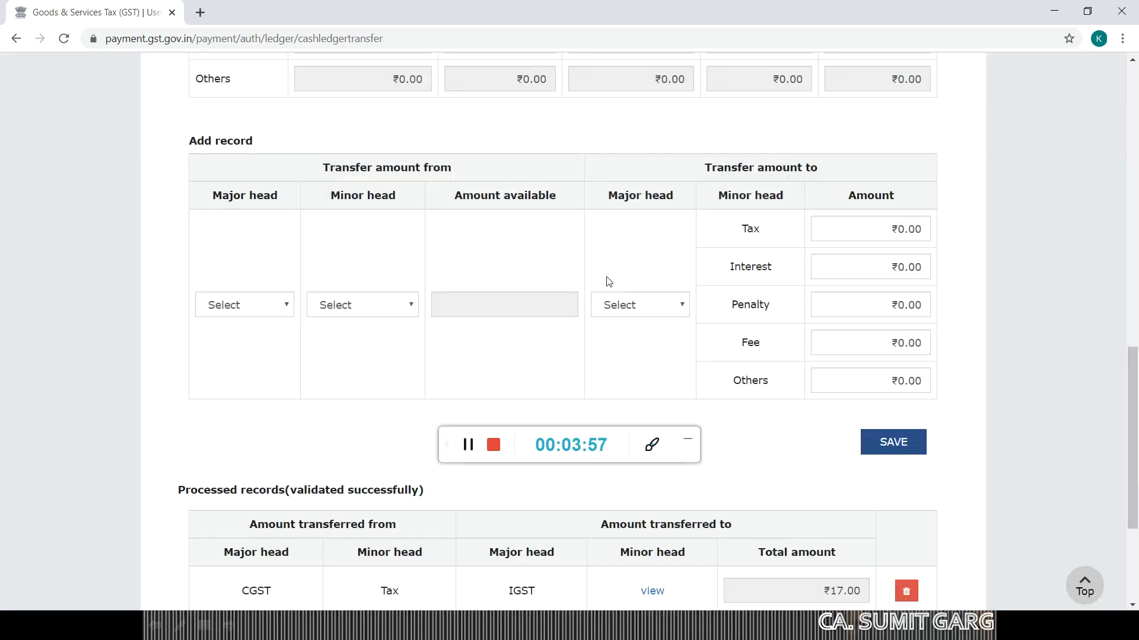
Proceed to file the saved transfer record, affirm the verification declaration and select the authorised signatory
{"action": "scroll", "coordinate": [607, 281], "scroll_direction": "down", "scroll_amount": 4}
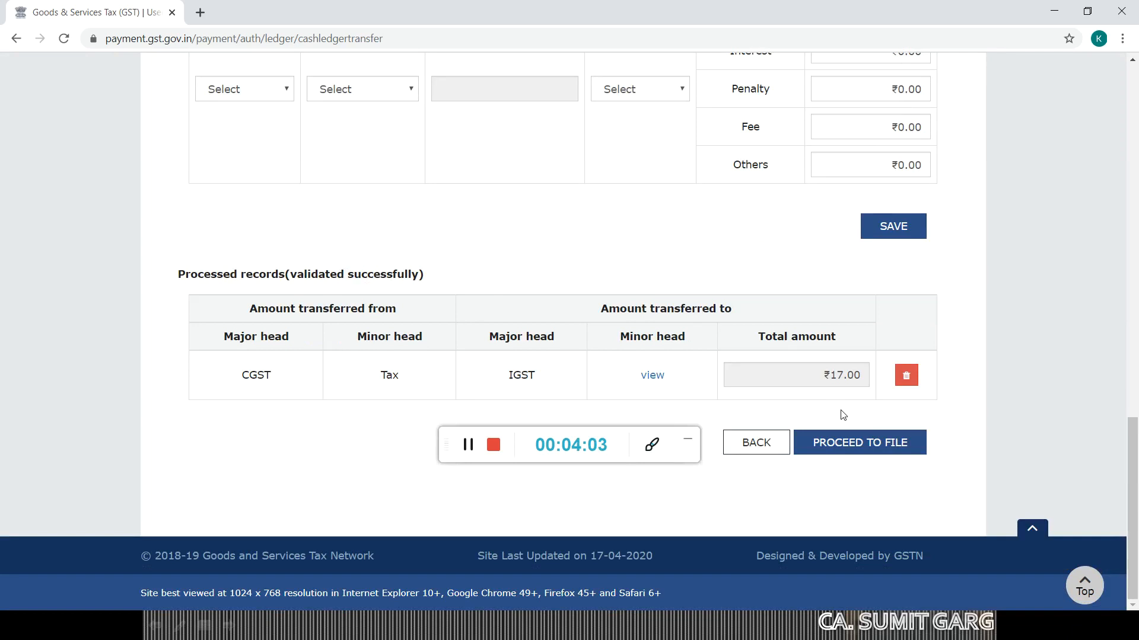
{"action": "left_click", "coordinate": [854, 443]}
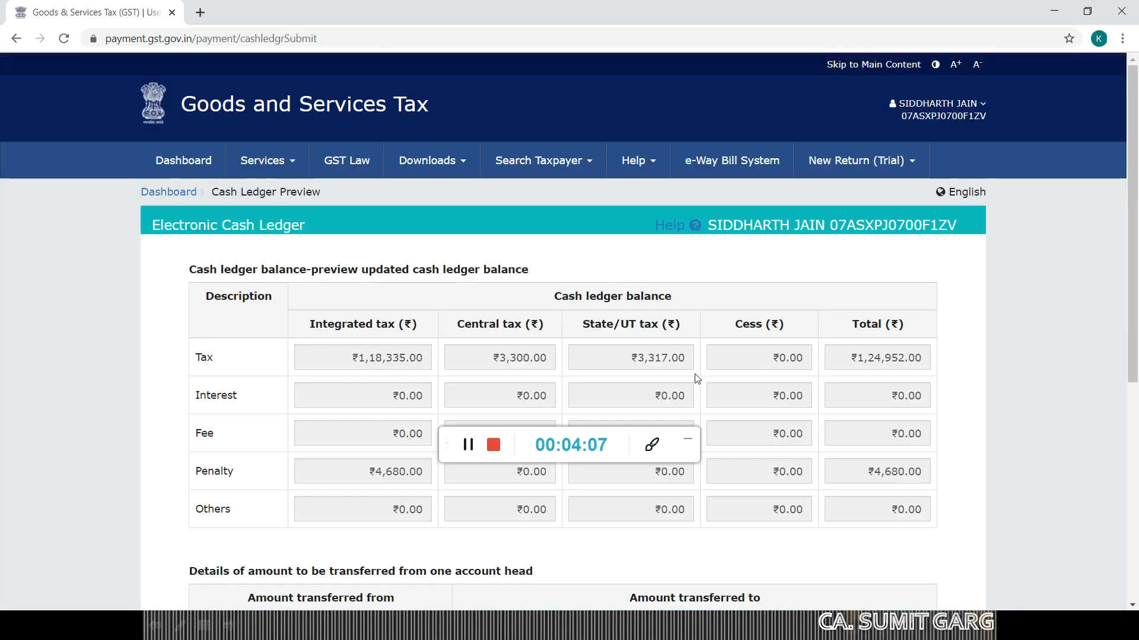
{"action": "scroll", "coordinate": [697, 378], "scroll_direction": "down", "scroll_amount": 6}
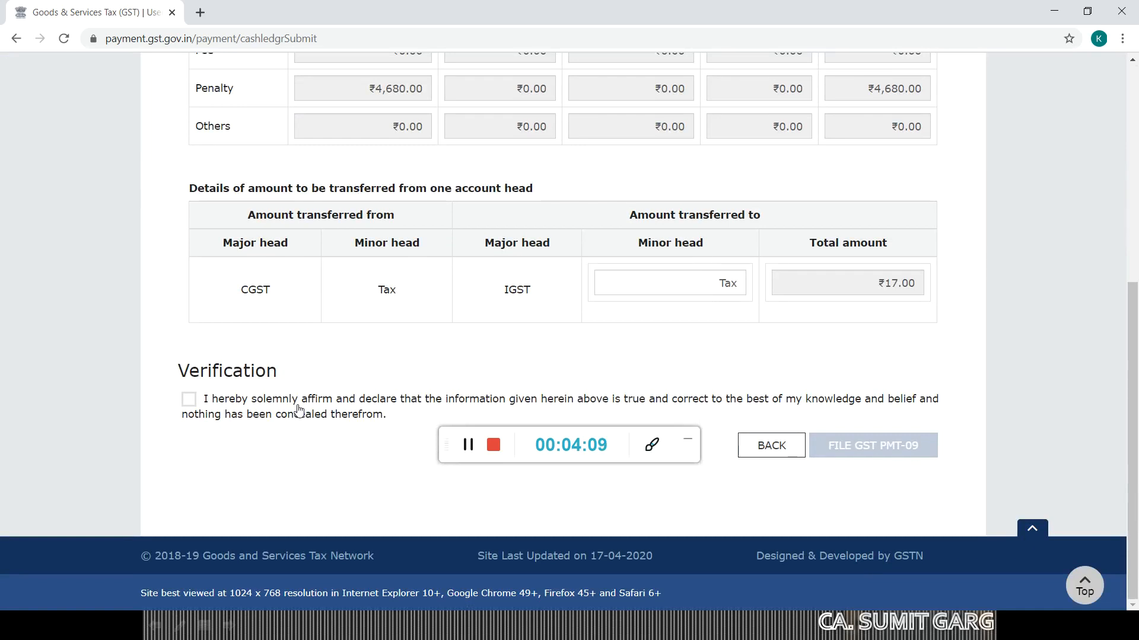
{"action": "left_click", "coordinate": [260, 406]}
{"action": "left_click", "coordinate": [468, 445]}
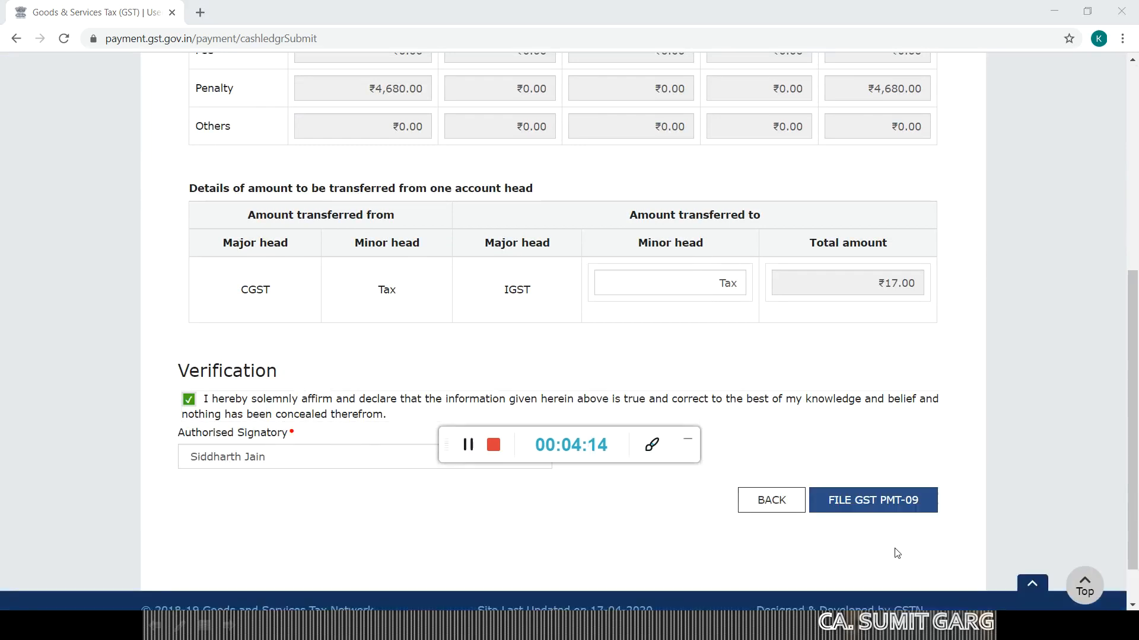
File GST PMT-09, confirm that the amounts are intended for transfer and choose filing with EVC
{"action": "left_click", "coordinate": [883, 501]}
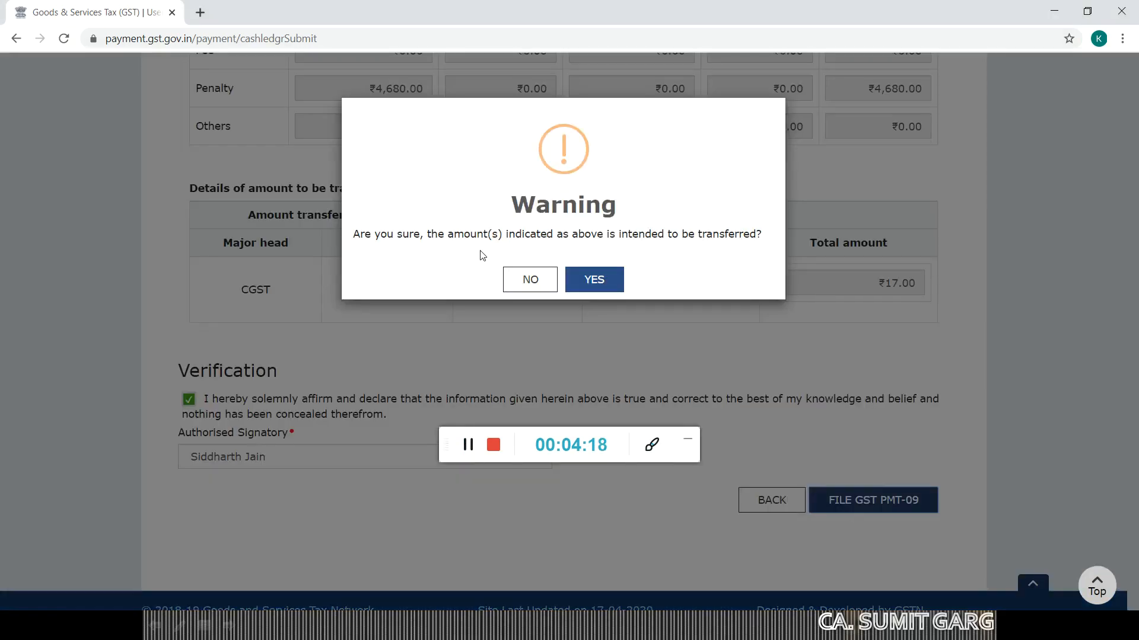
{"action": "left_click", "coordinate": [595, 281]}
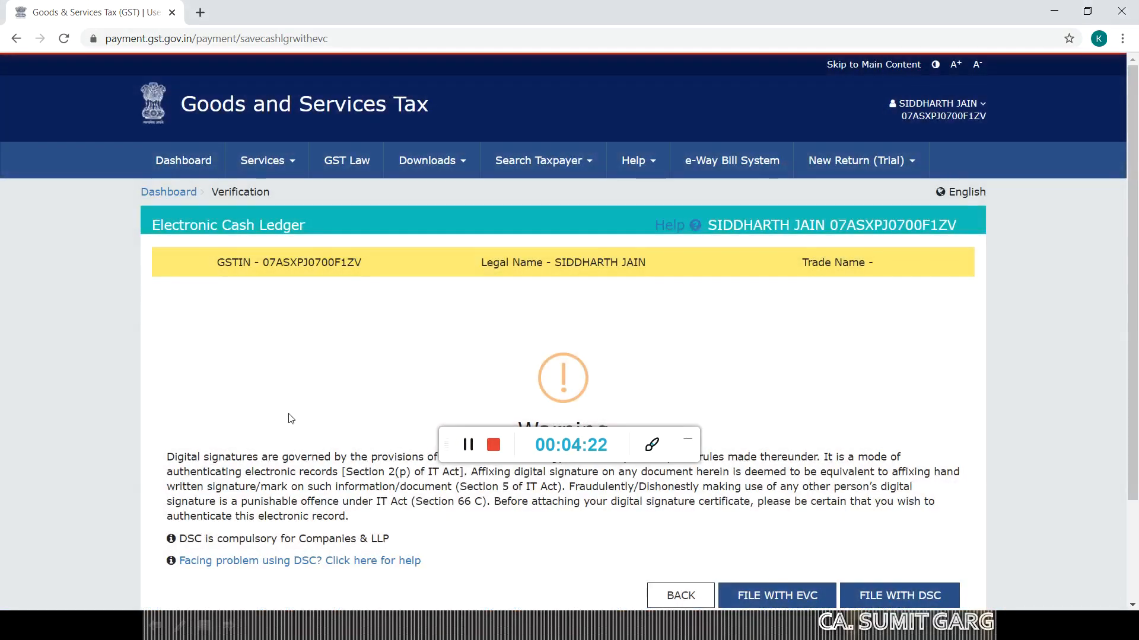
{"action": "scroll", "coordinate": [294, 417], "scroll_direction": "down", "scroll_amount": 2}
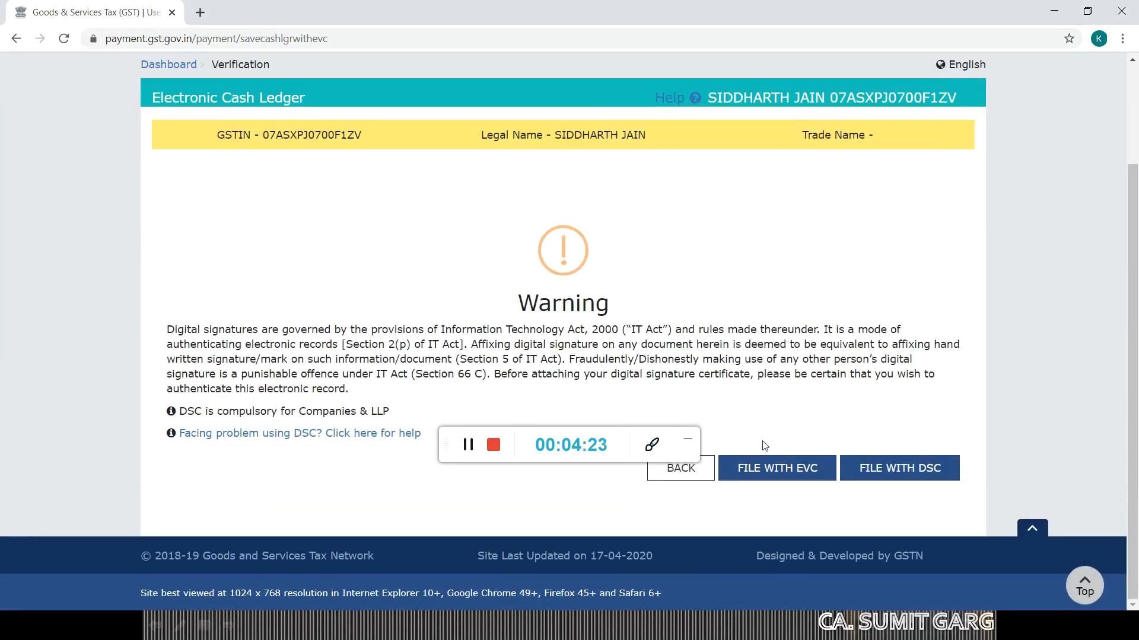
{"action": "left_click", "coordinate": [771, 467]}
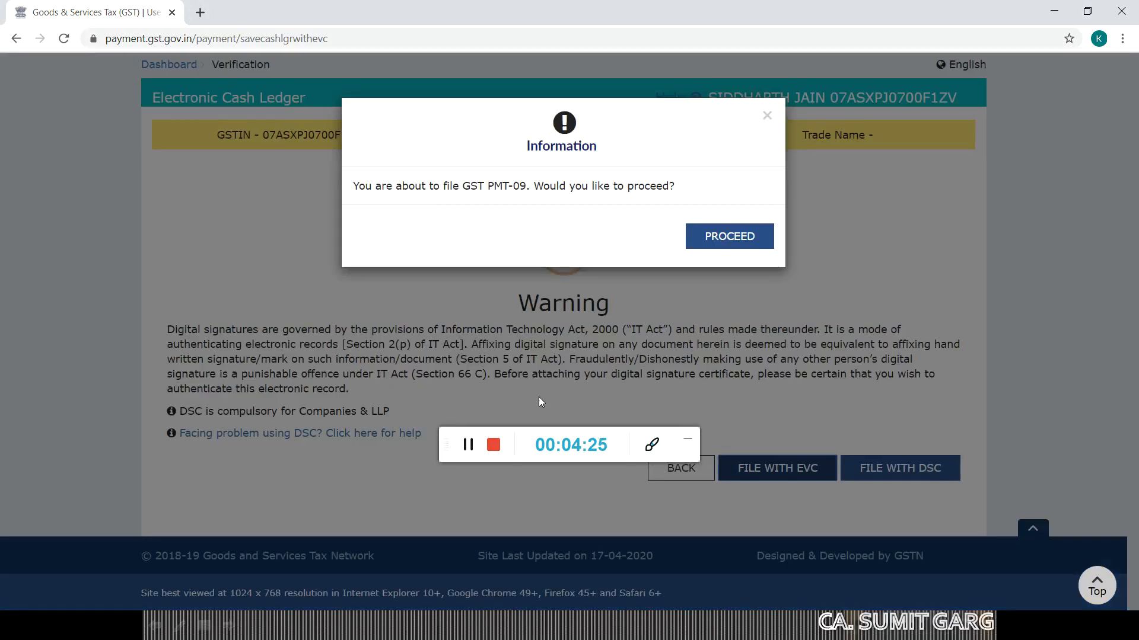
Proceed with the GST PMT-09 filing, enter and verify the one-time password, and acknowledge the filing
{"action": "left_click", "coordinate": [715, 249]}
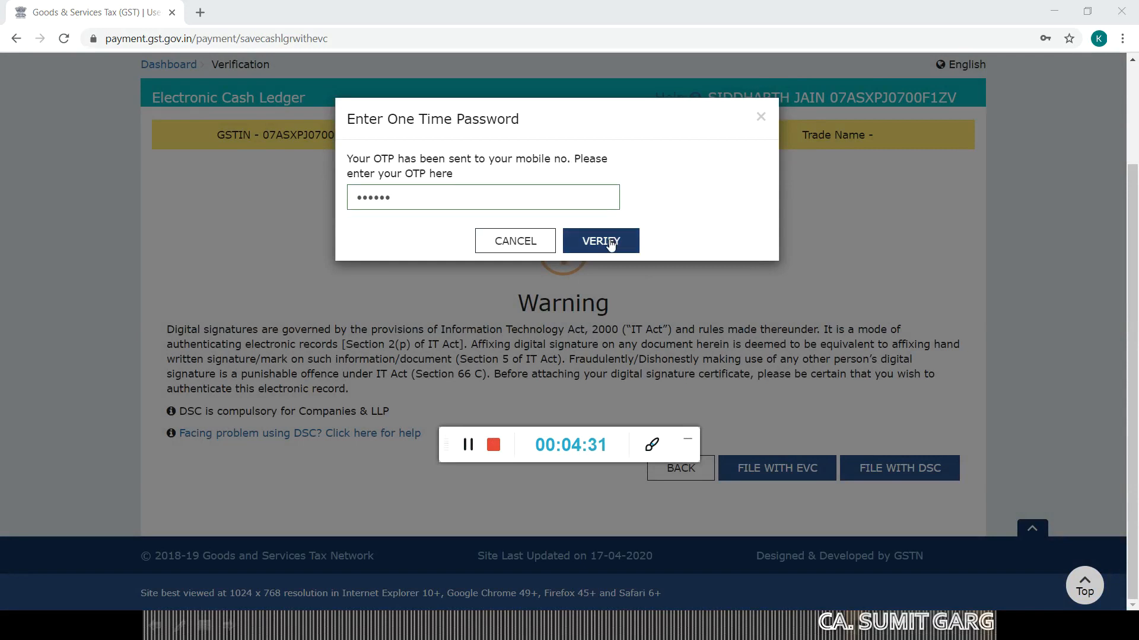
{"action": "left_click", "coordinate": [611, 243]}
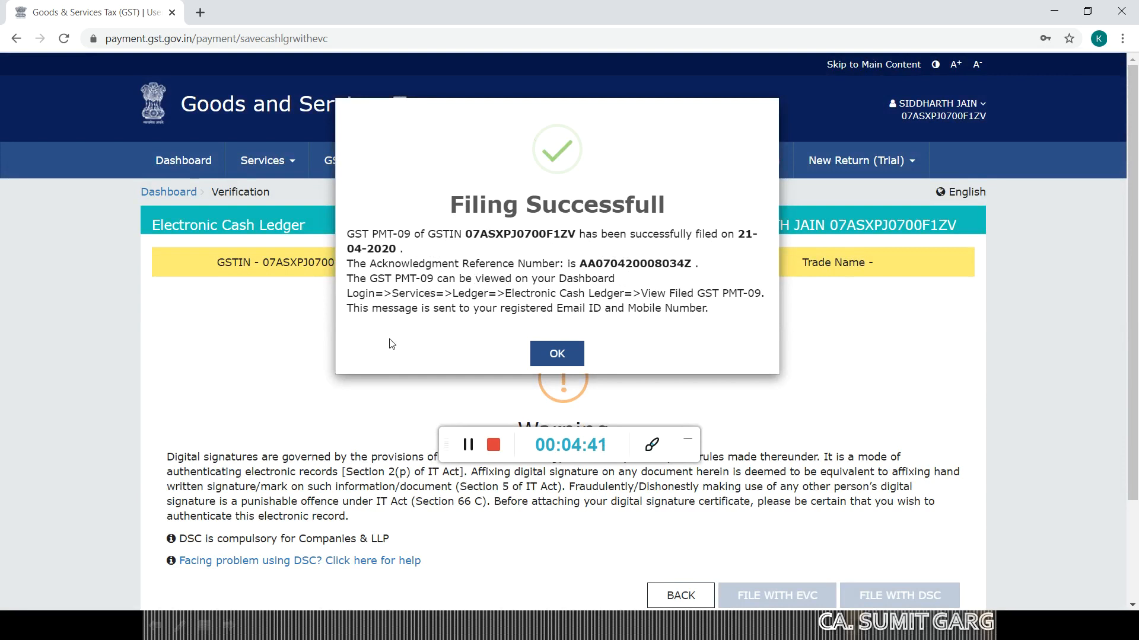
{"action": "left_click", "coordinate": [564, 358]}
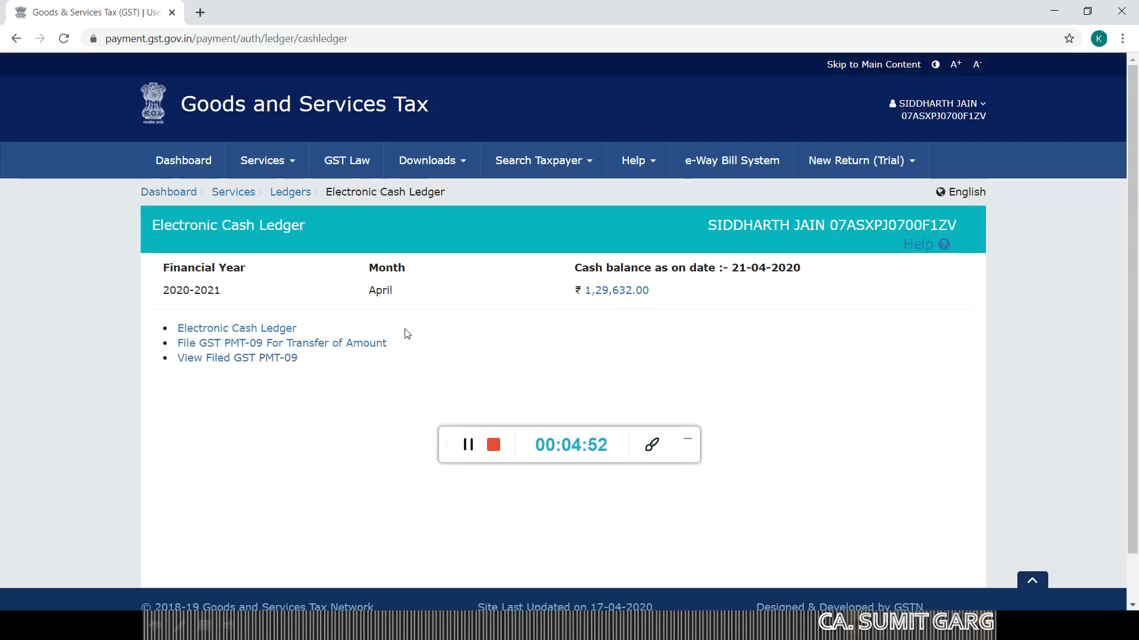
Reopen the GST PMT-09 transfer form and review the available and preview cash ledger balances under each tax head
{"action": "left_click", "coordinate": [243, 346]}
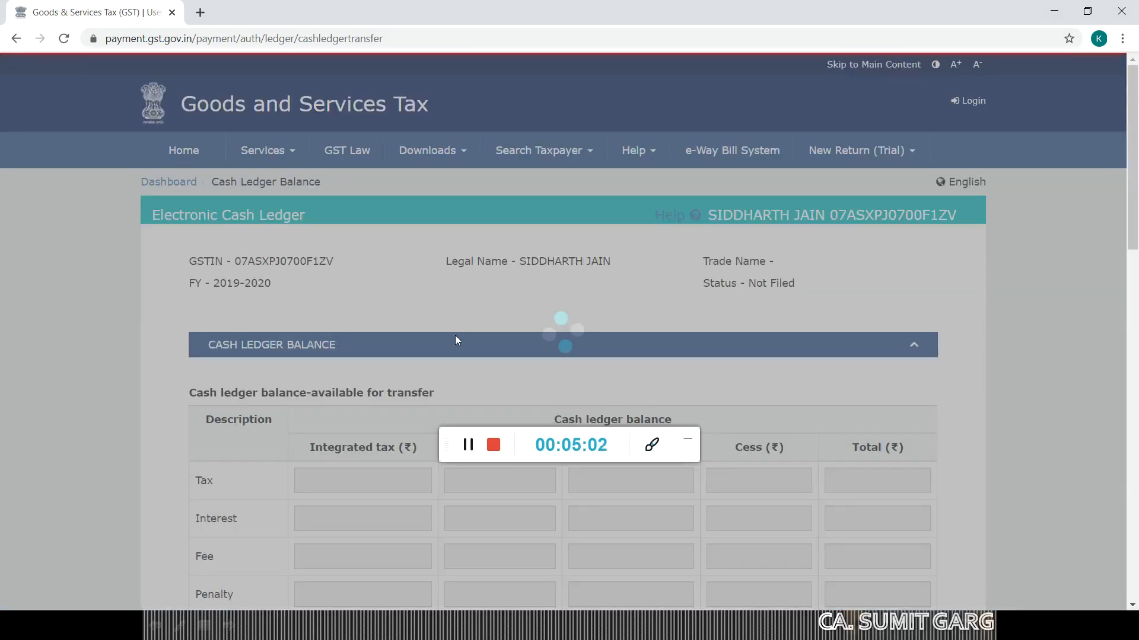
{"action": "scroll", "coordinate": [457, 337], "scroll_direction": "down", "scroll_amount": 3}
{"action": "scroll", "coordinate": [457, 337], "scroll_direction": "down", "scroll_amount": 2}
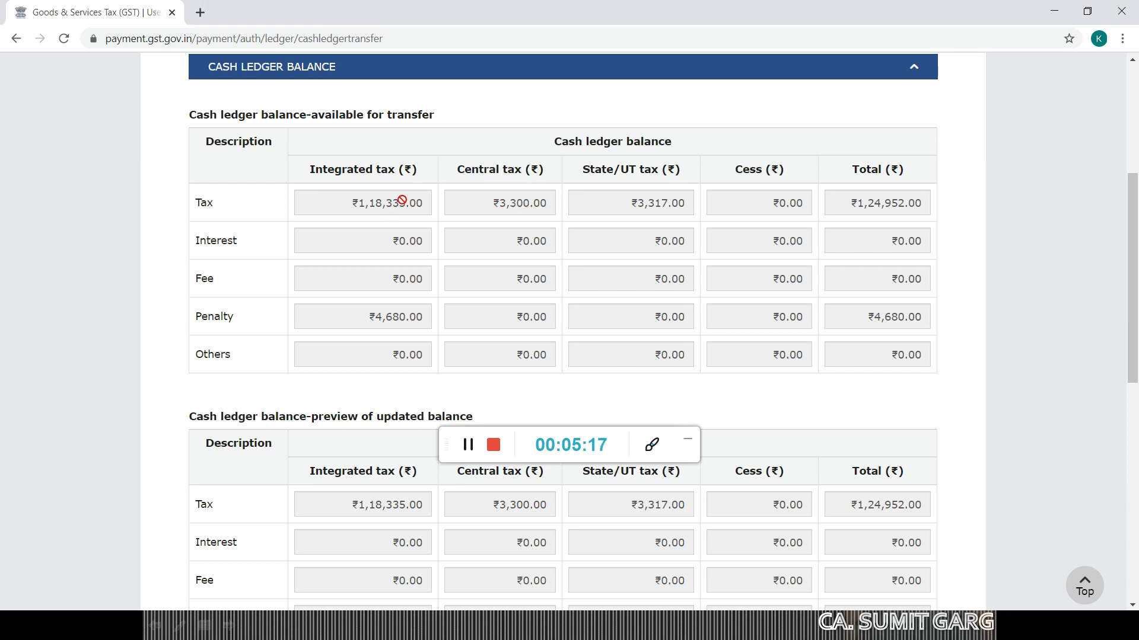
{"action": "scroll", "coordinate": [457, 227], "scroll_direction": "down", "scroll_amount": 6}
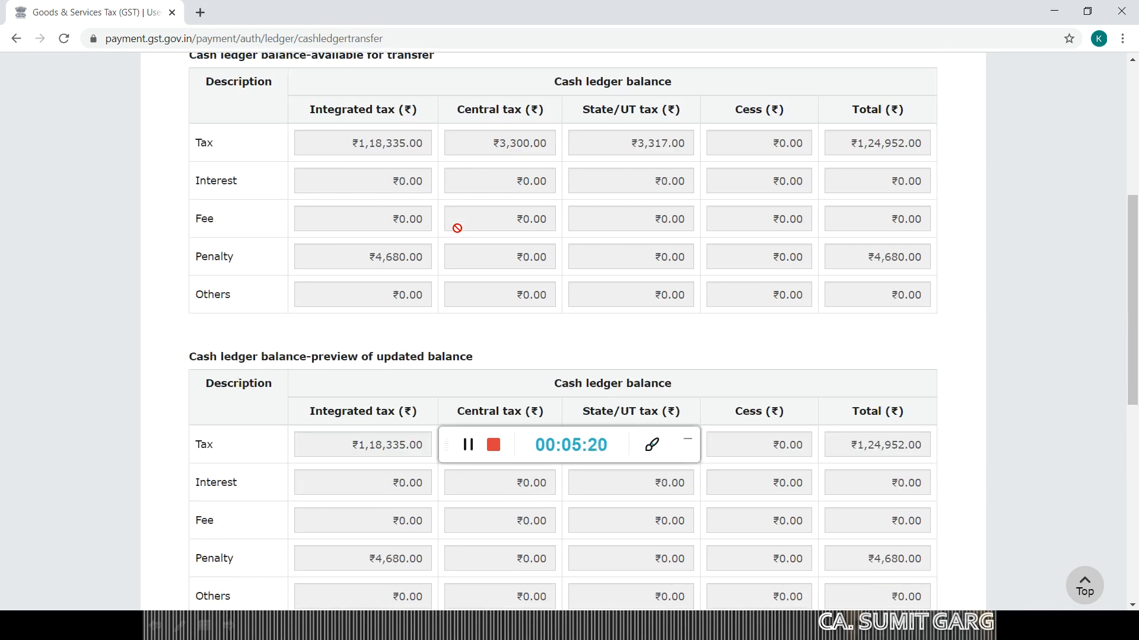
{"action": "scroll", "coordinate": [457, 227], "scroll_direction": "down", "scroll_amount": 3}
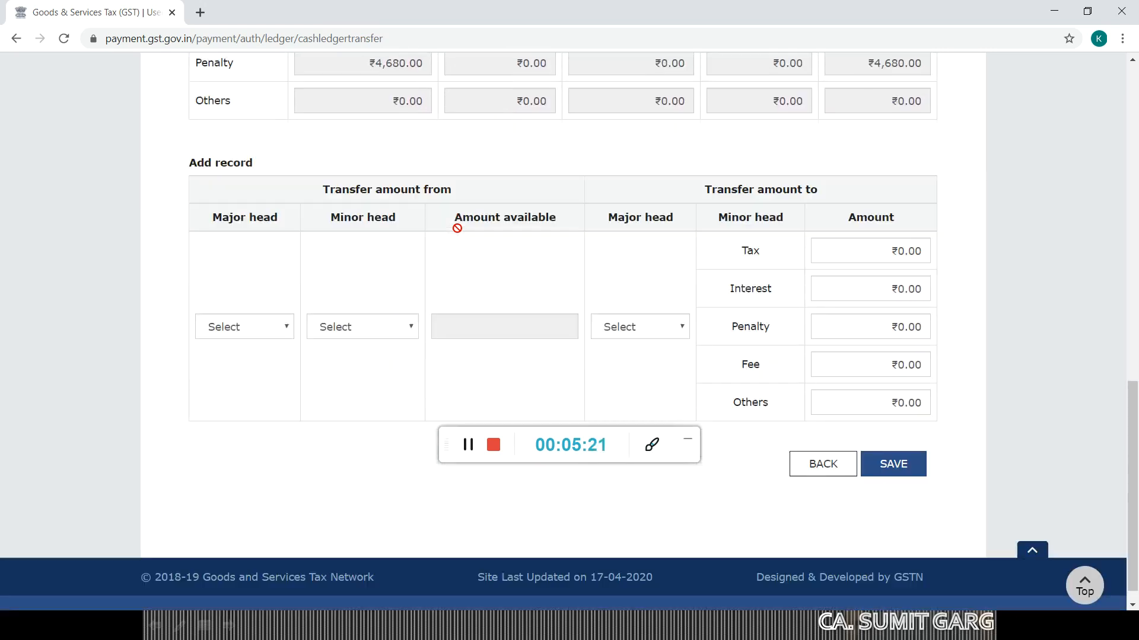
{"action": "scroll", "coordinate": [457, 227], "scroll_direction": "up", "scroll_amount": 2}
{"action": "scroll", "coordinate": [457, 227], "scroll_direction": "up", "scroll_amount": 10}
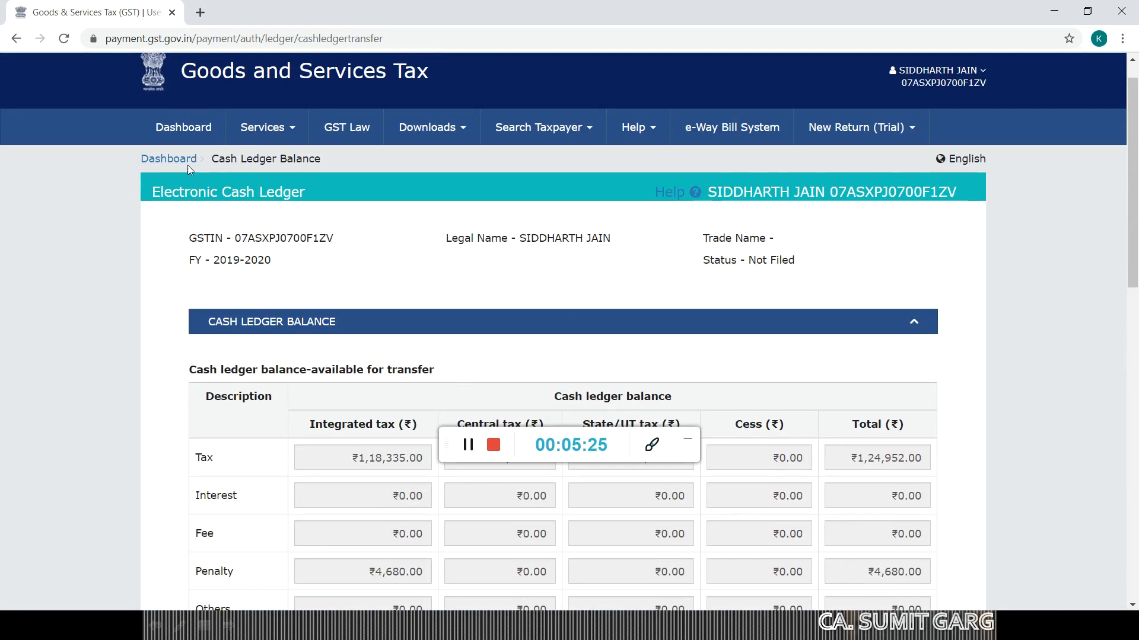
{"action": "left_click_drag", "start_coordinate": [189, 159], "coordinate": [198, 170]}
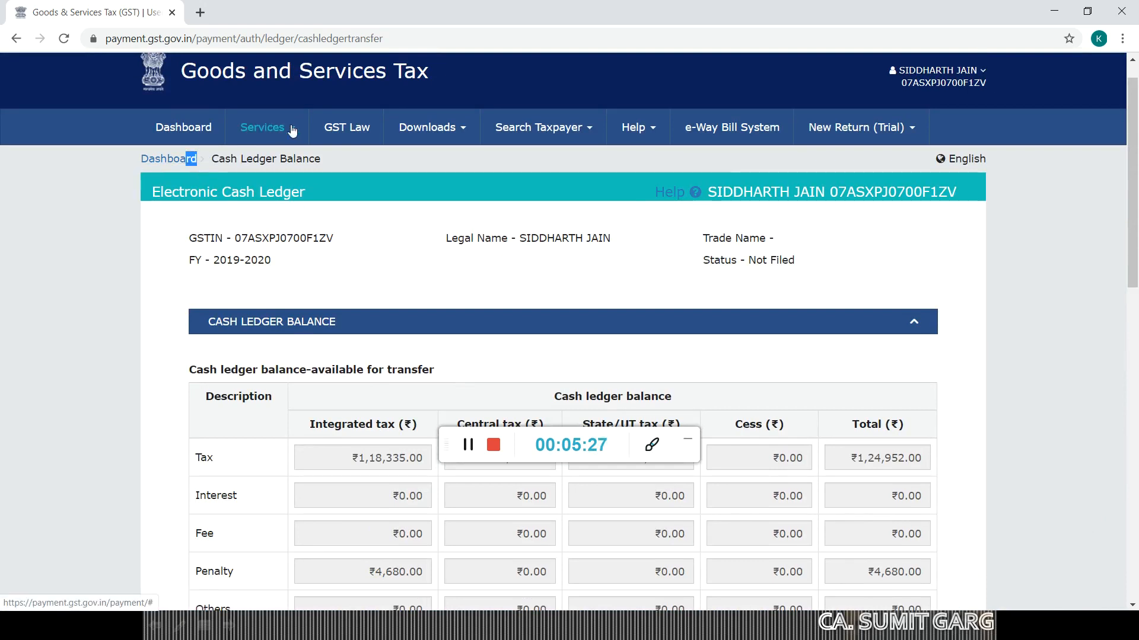
Return to the Electronic Cash Ledger page and open the view of filed GST PMT-09 forms
{"action": "mouse_move", "coordinate": [286, 132]}
{"action": "mouse_move", "coordinate": [326, 160]}
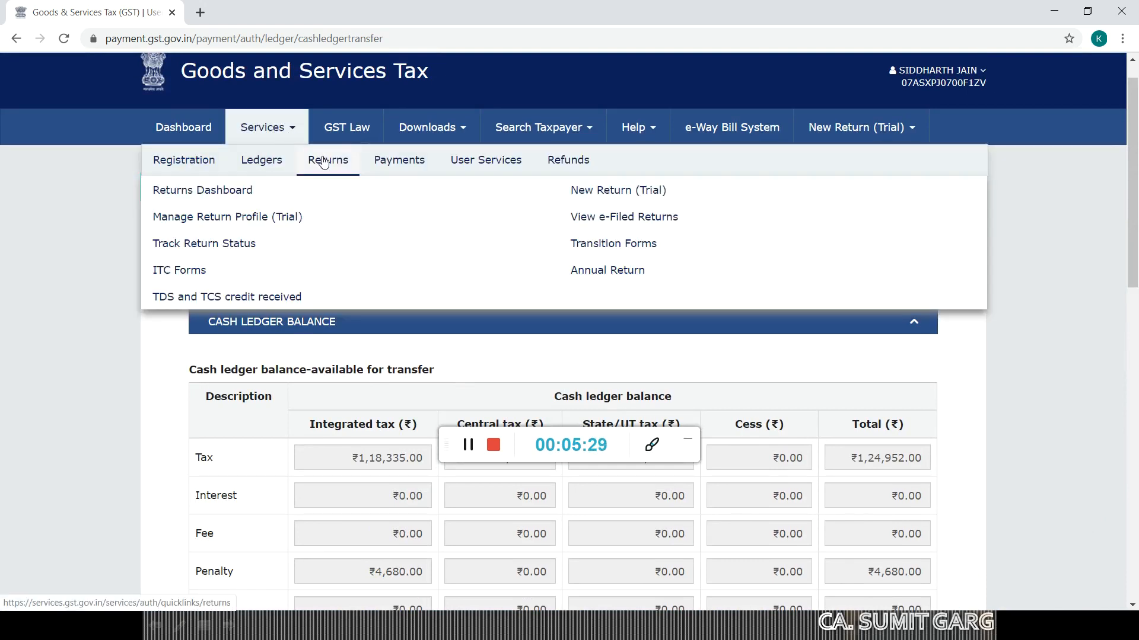
{"action": "mouse_move", "coordinate": [247, 172]}
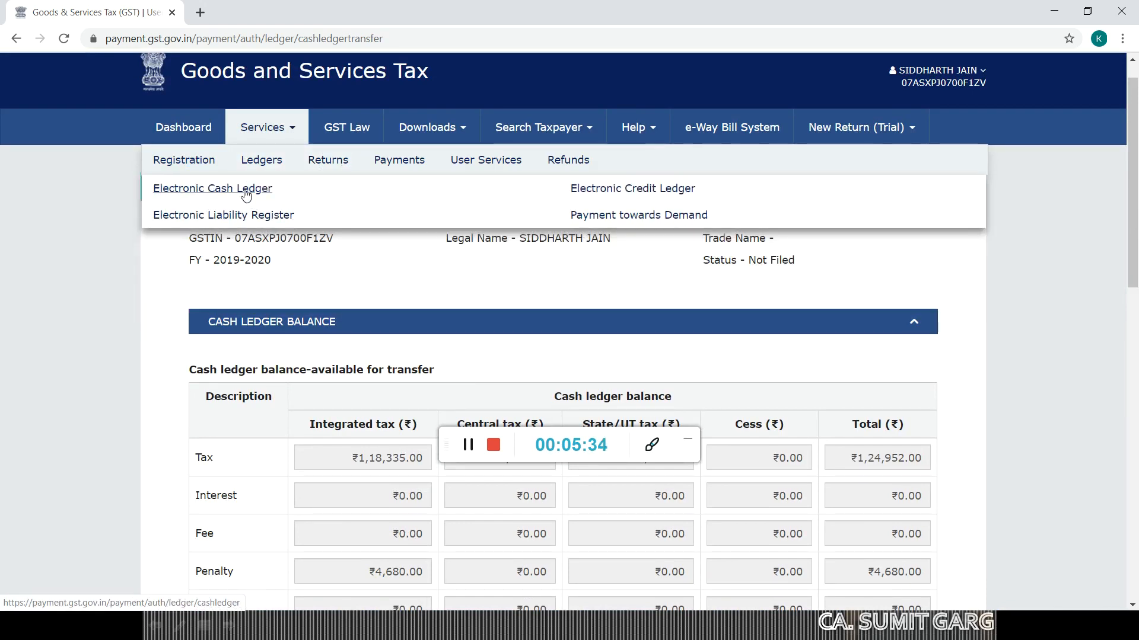
{"action": "left_click", "coordinate": [246, 191]}
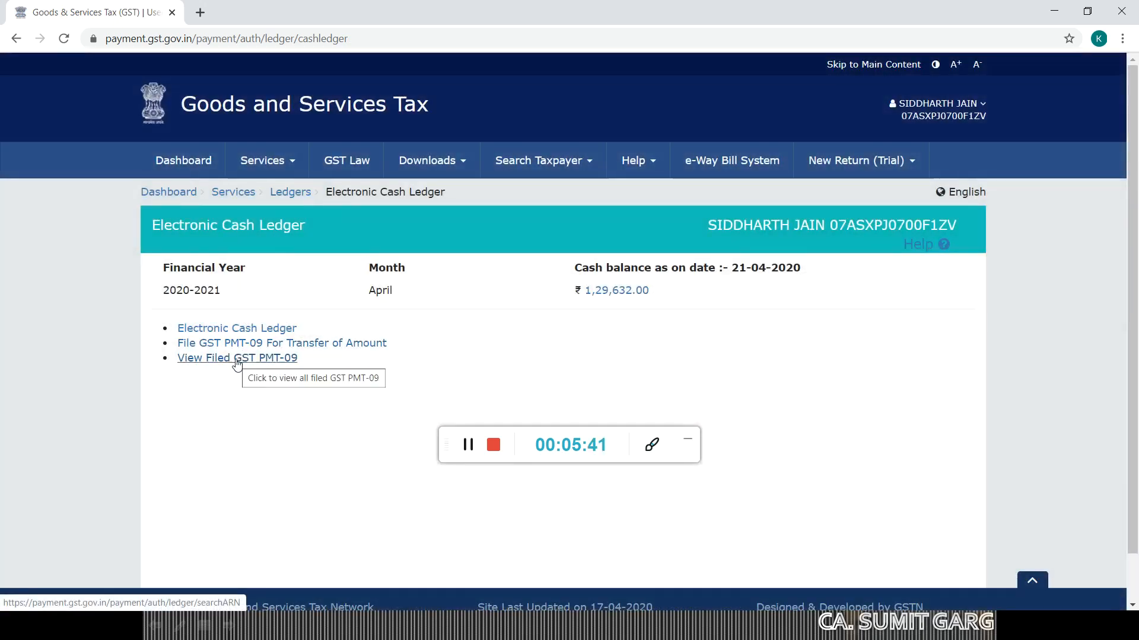
{"action": "left_click", "coordinate": [237, 359]}
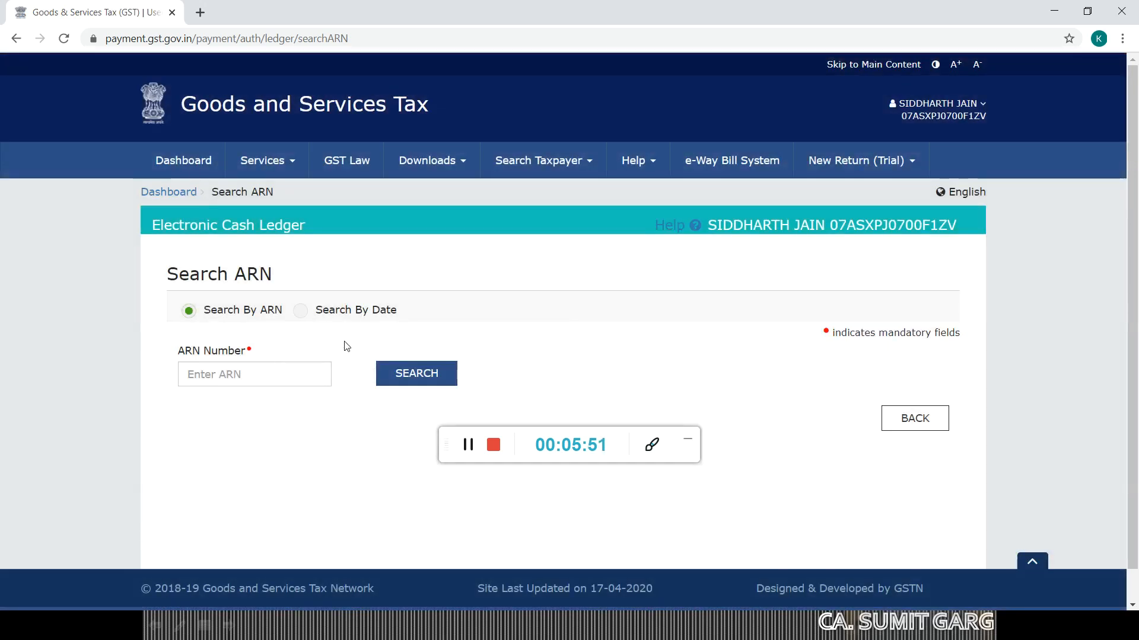
Search the filed GST PMT-09 forms by date, from 21/04/2020 to 21/04/2020
{"action": "left_click", "coordinate": [300, 311]}
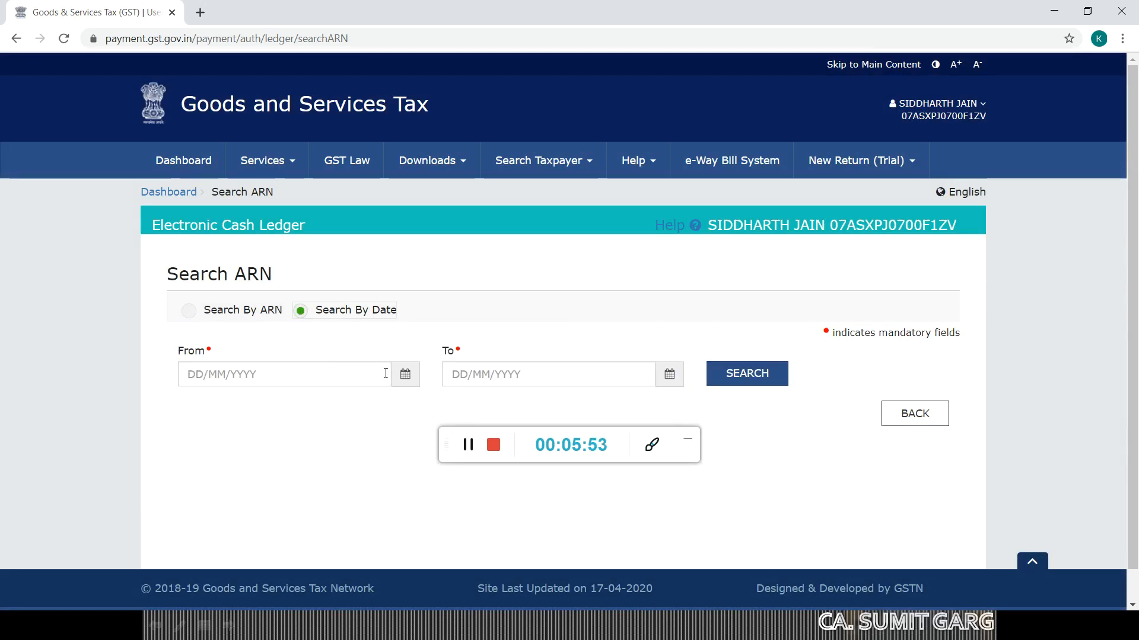
{"action": "left_click", "coordinate": [401, 374]}
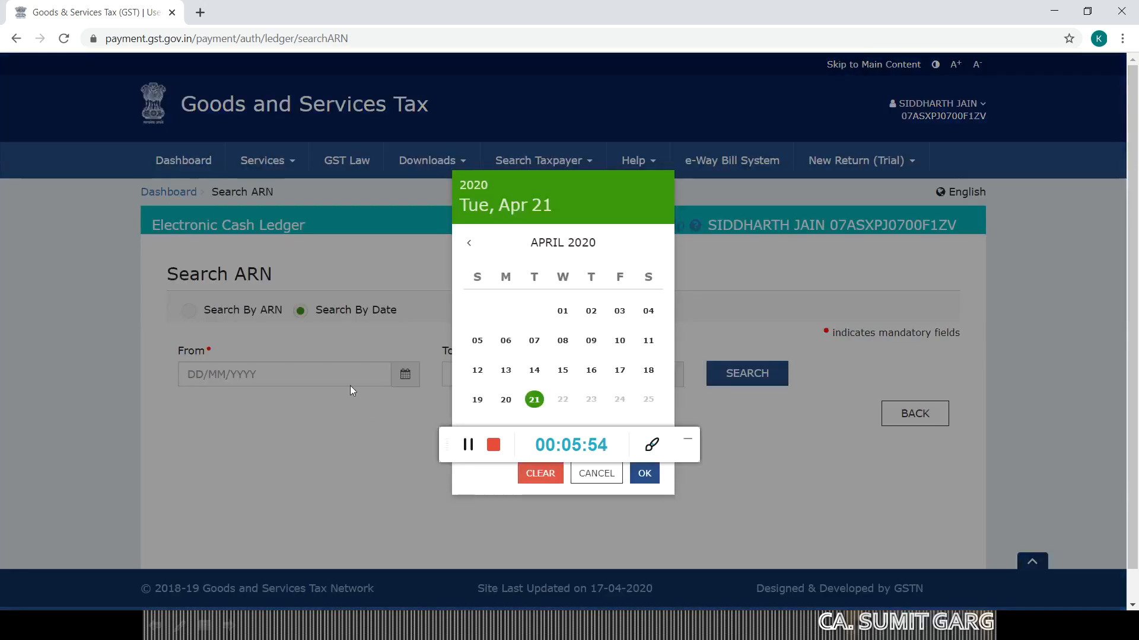
{"action": "left_click", "coordinate": [533, 401]}
{"action": "left_click", "coordinate": [668, 374]}
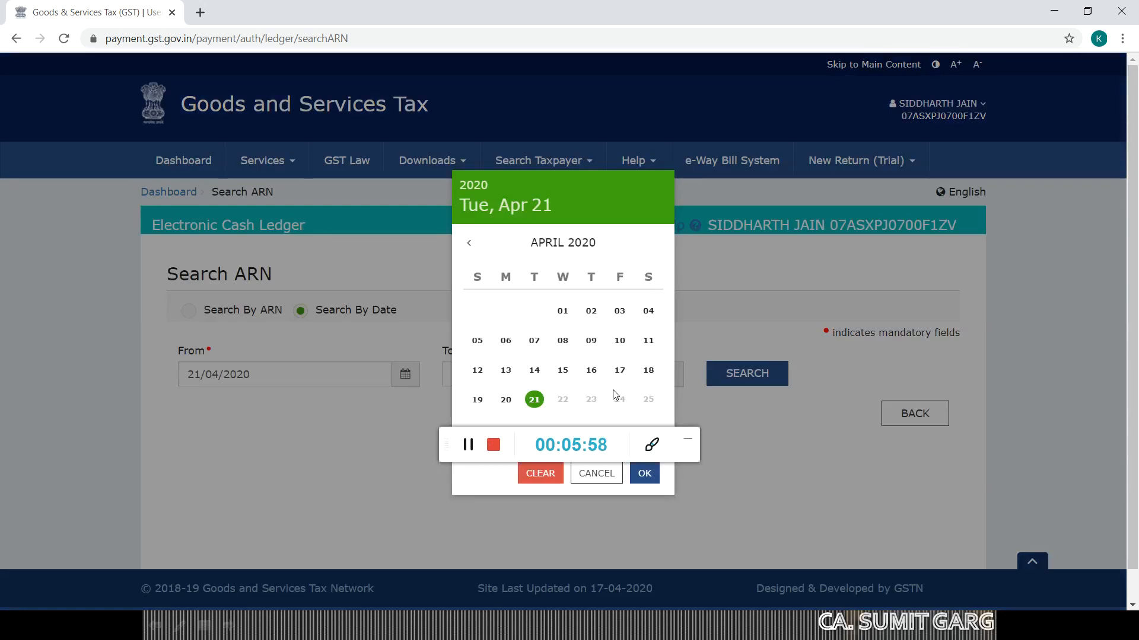
{"action": "left_click", "coordinate": [533, 399]}
{"action": "left_click", "coordinate": [762, 384]}
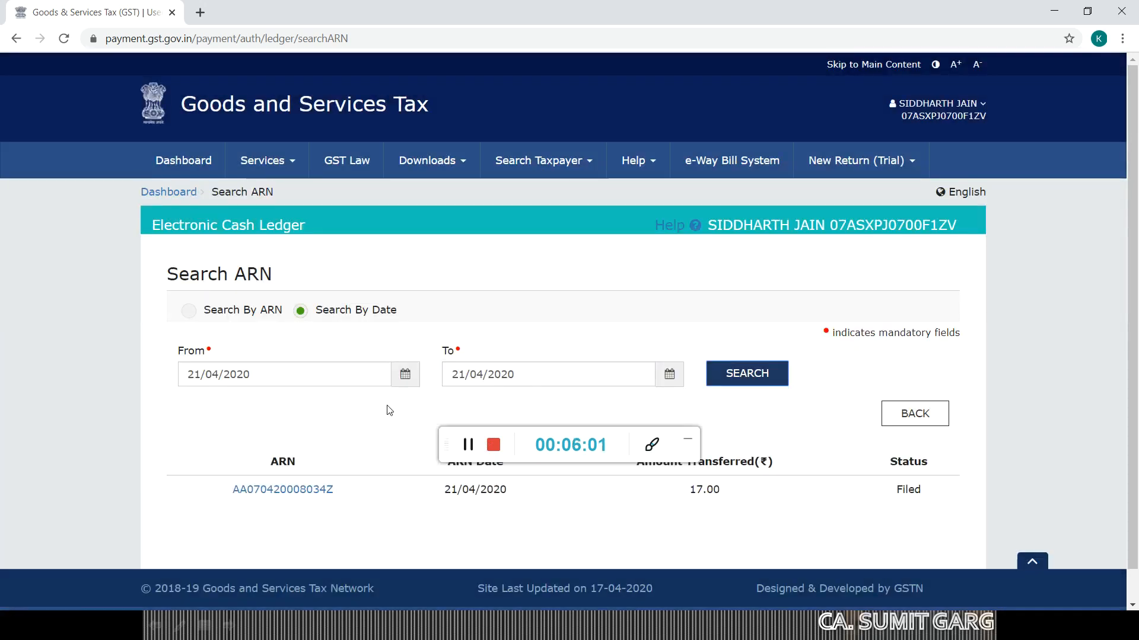
Open the filed GST PMT-09 by its ARN and examine the updated cash ledger balance and transfer details
{"action": "scroll", "coordinate": [389, 411], "scroll_direction": "down", "scroll_amount": 1}
{"action": "scroll", "coordinate": [433, 440], "scroll_direction": "up", "scroll_amount": 1}
{"action": "left_click", "coordinate": [294, 490]}
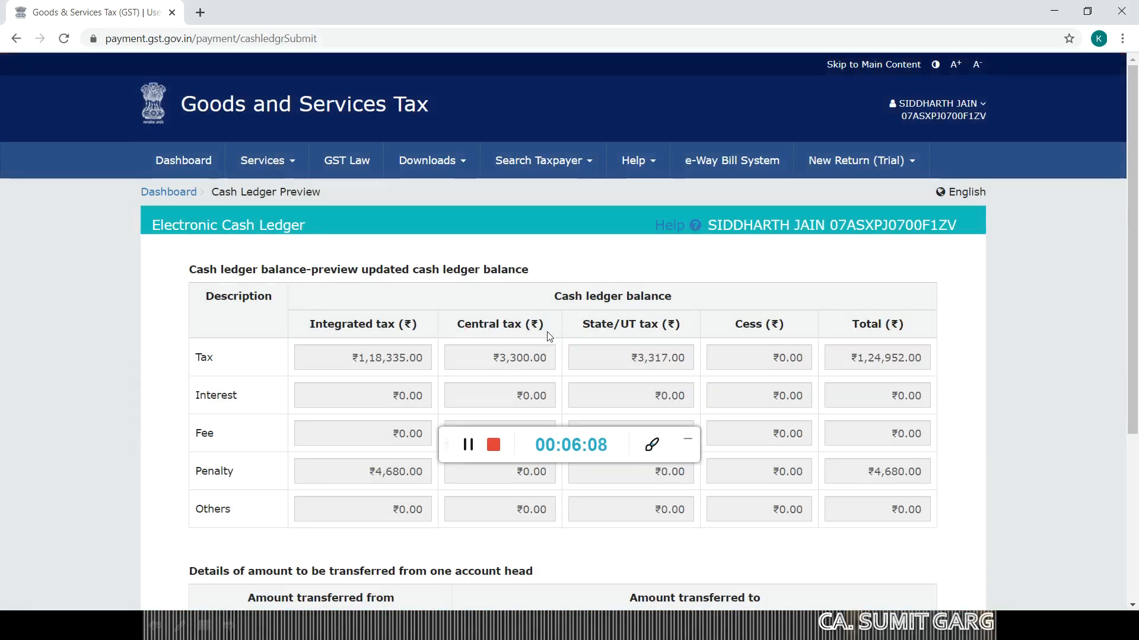
{"action": "scroll", "coordinate": [549, 337], "scroll_direction": "down", "scroll_amount": 5}
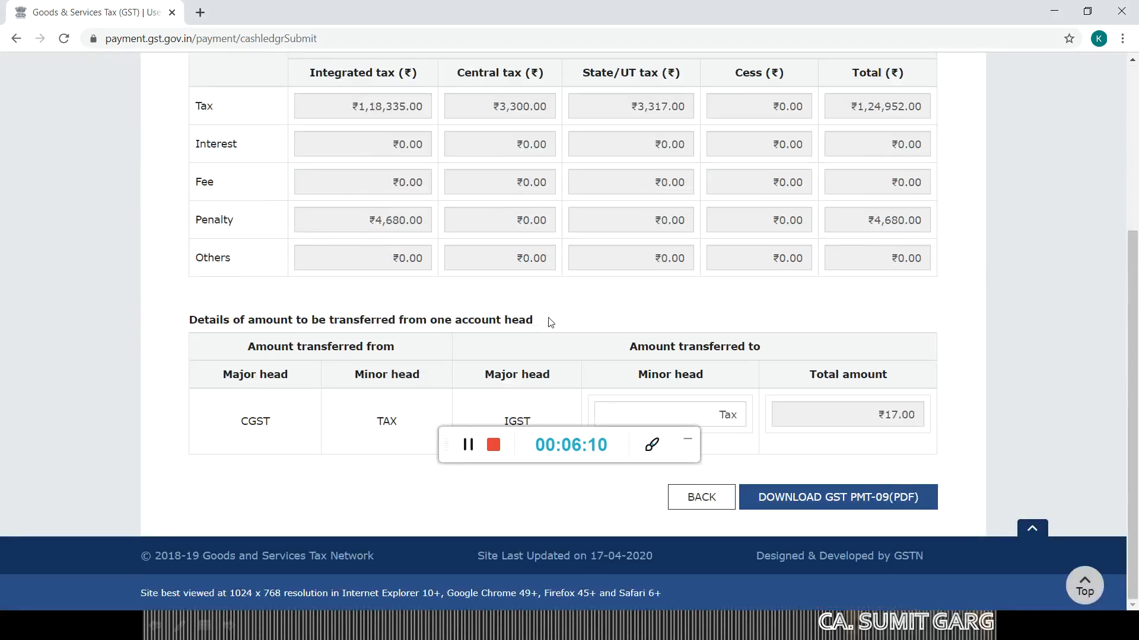
{"action": "scroll", "coordinate": [467, 357], "scroll_direction": "up", "scroll_amount": 5}
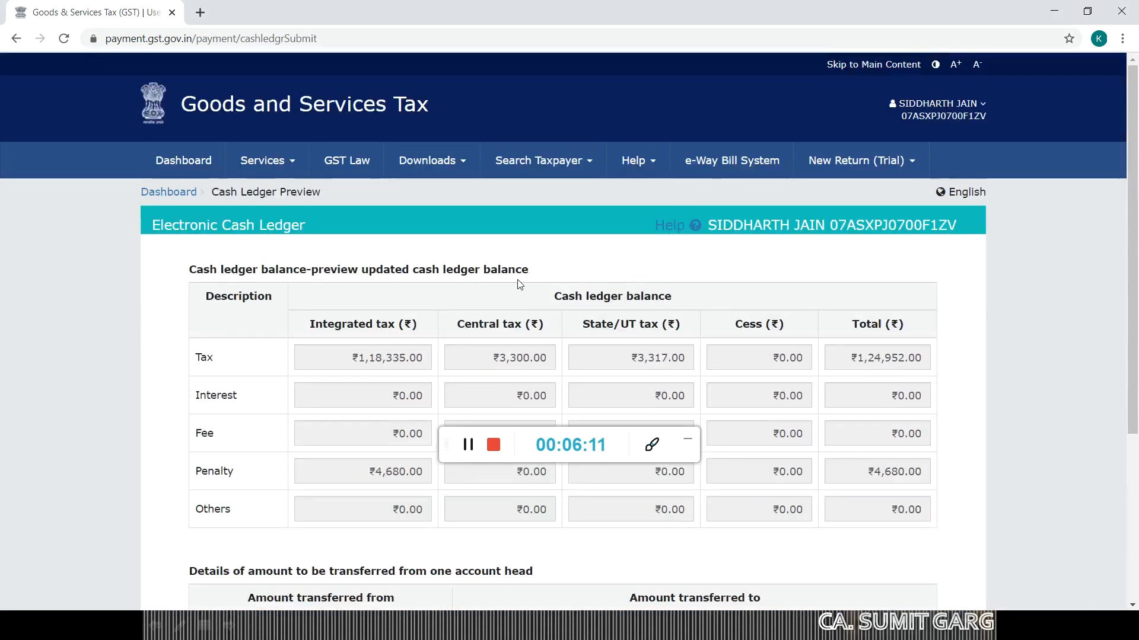
{"action": "scroll", "coordinate": [446, 288], "scroll_direction": "down", "scroll_amount": 4}
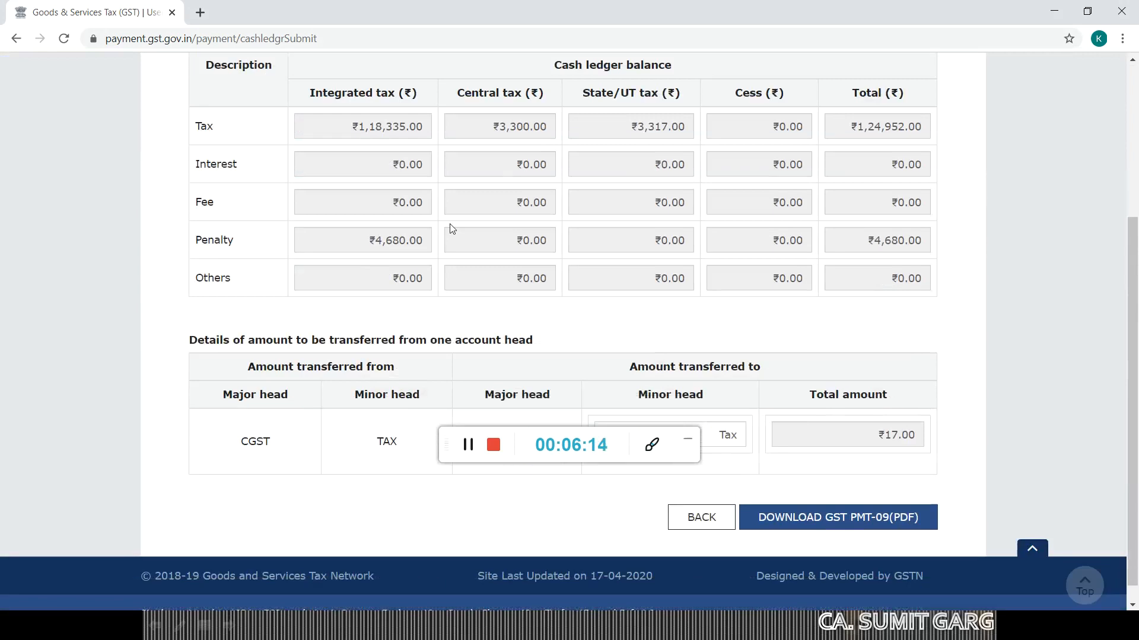